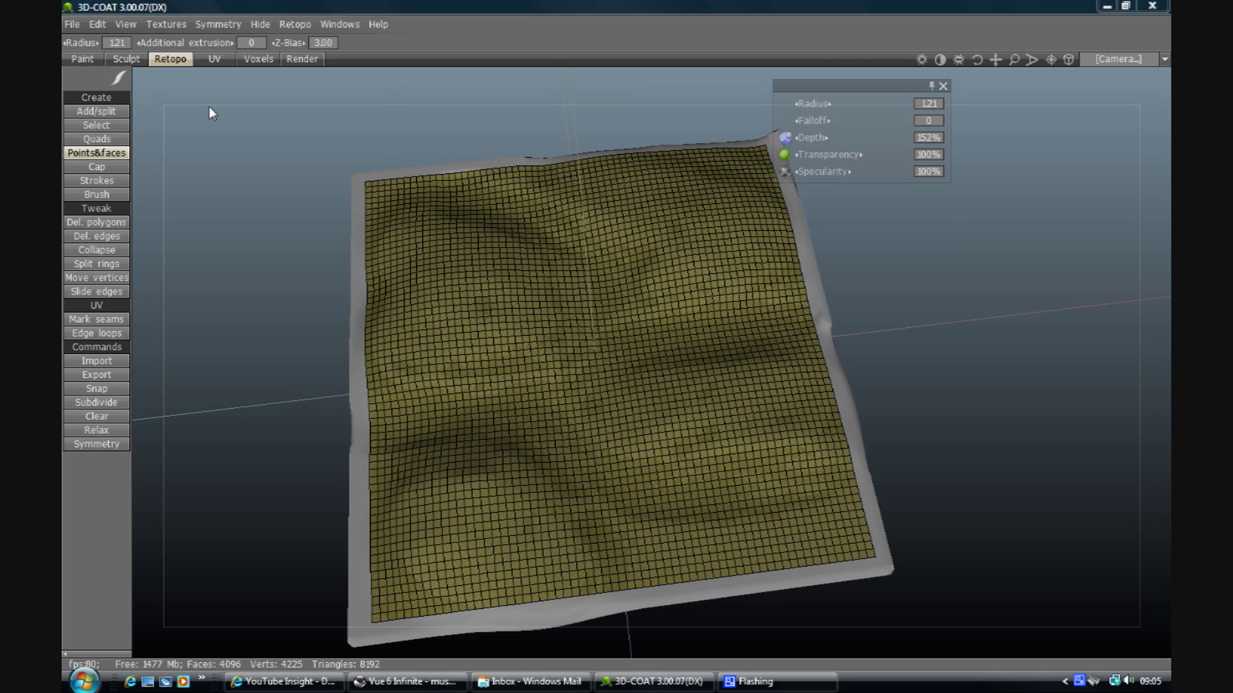
Switch from Retopo to the Paint room and pan the view of the terrain plane
left_click(84, 60)
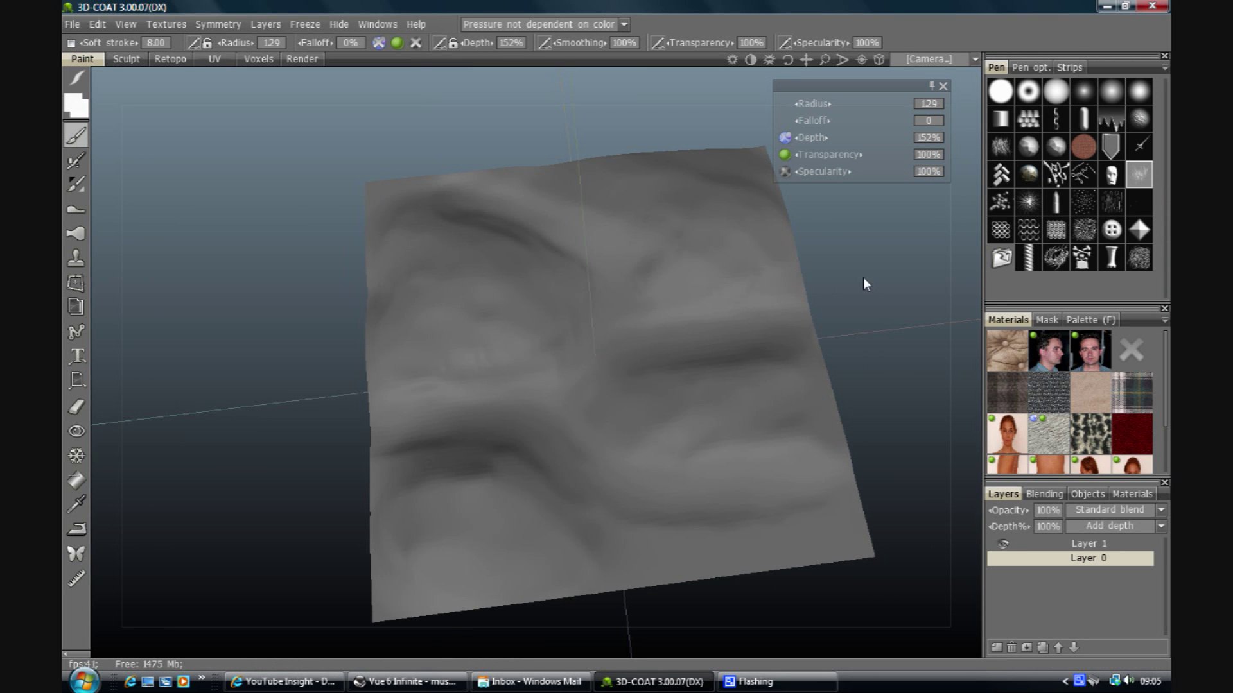
middle_click_drag(863, 277, 850, 270)
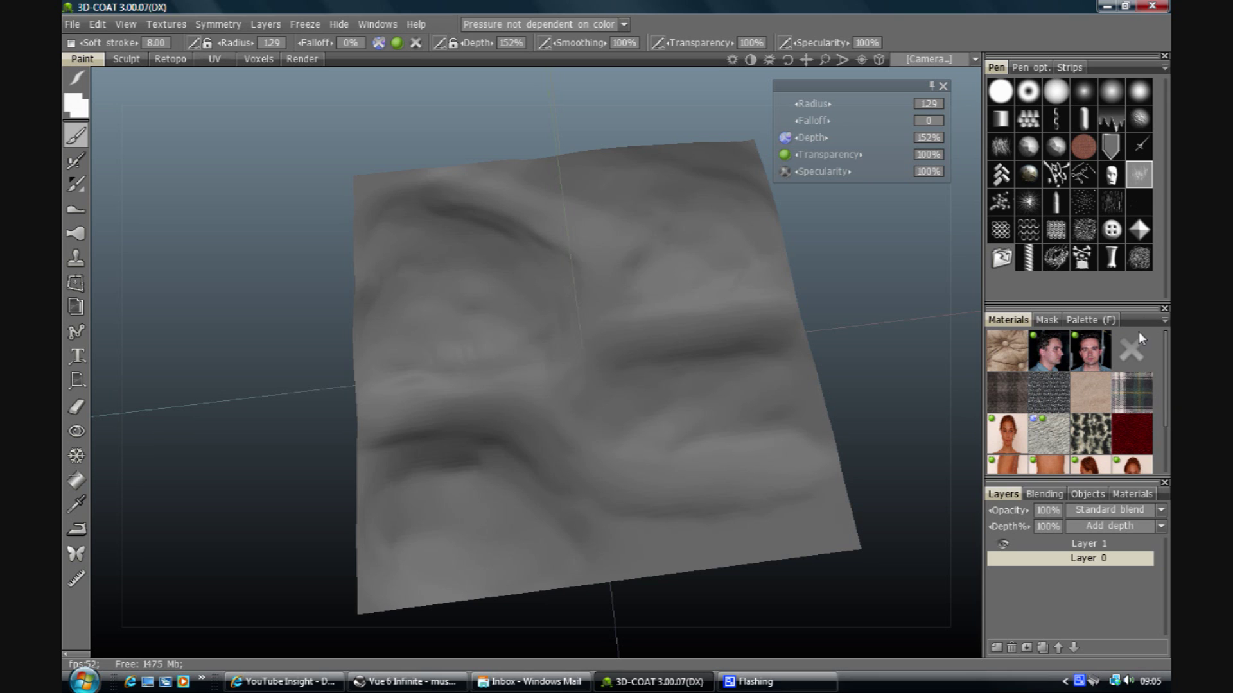
Add a materials folder named 'Terrains' and start a new material inside it
left_click(1164, 321)
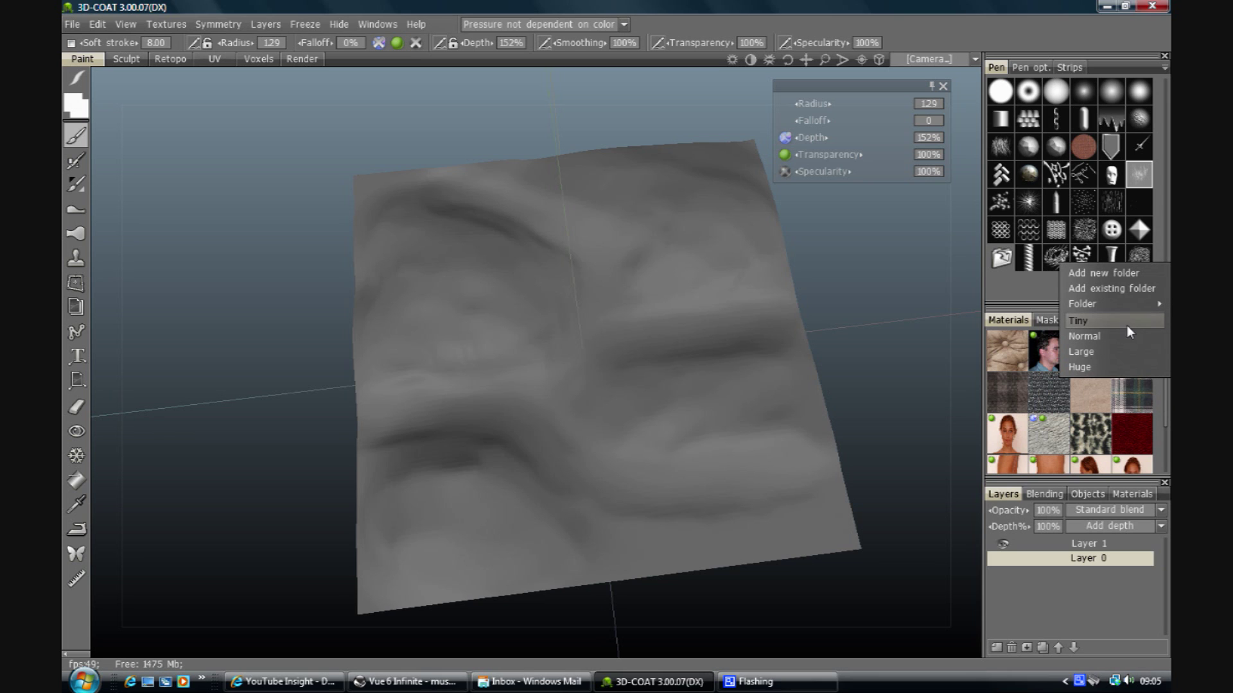
left_click(1104, 276)
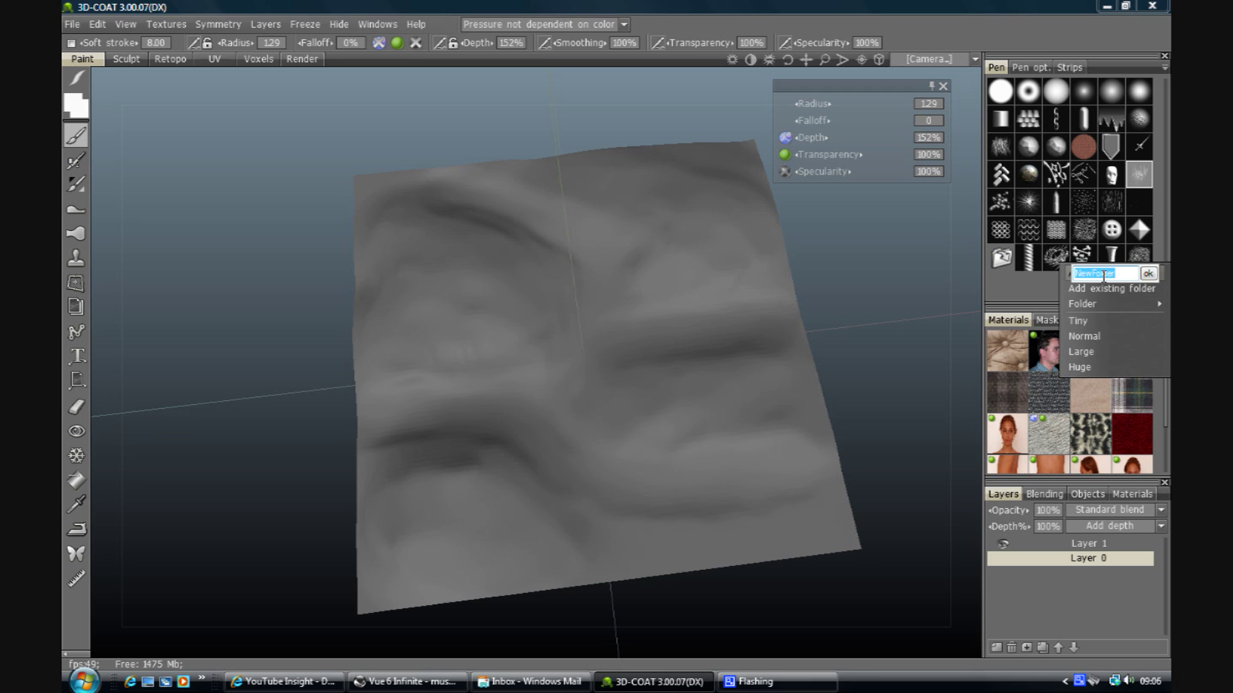
type("Terrains")
key("Return")
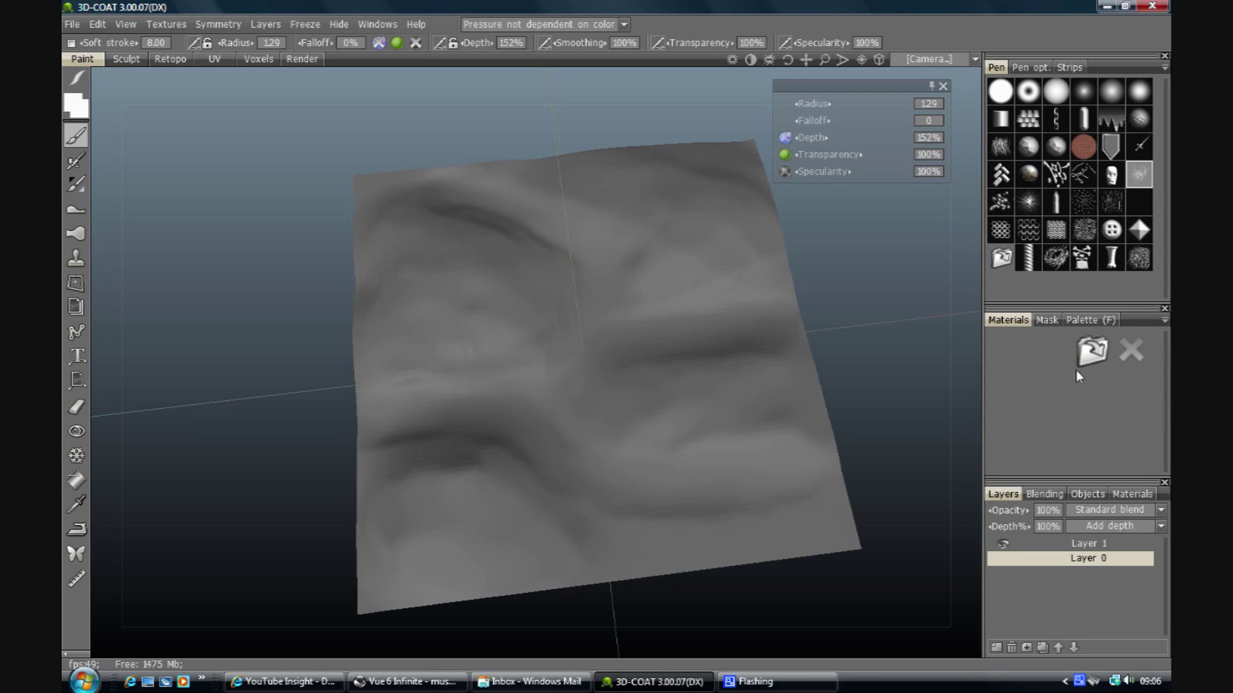
left_click(1090, 350)
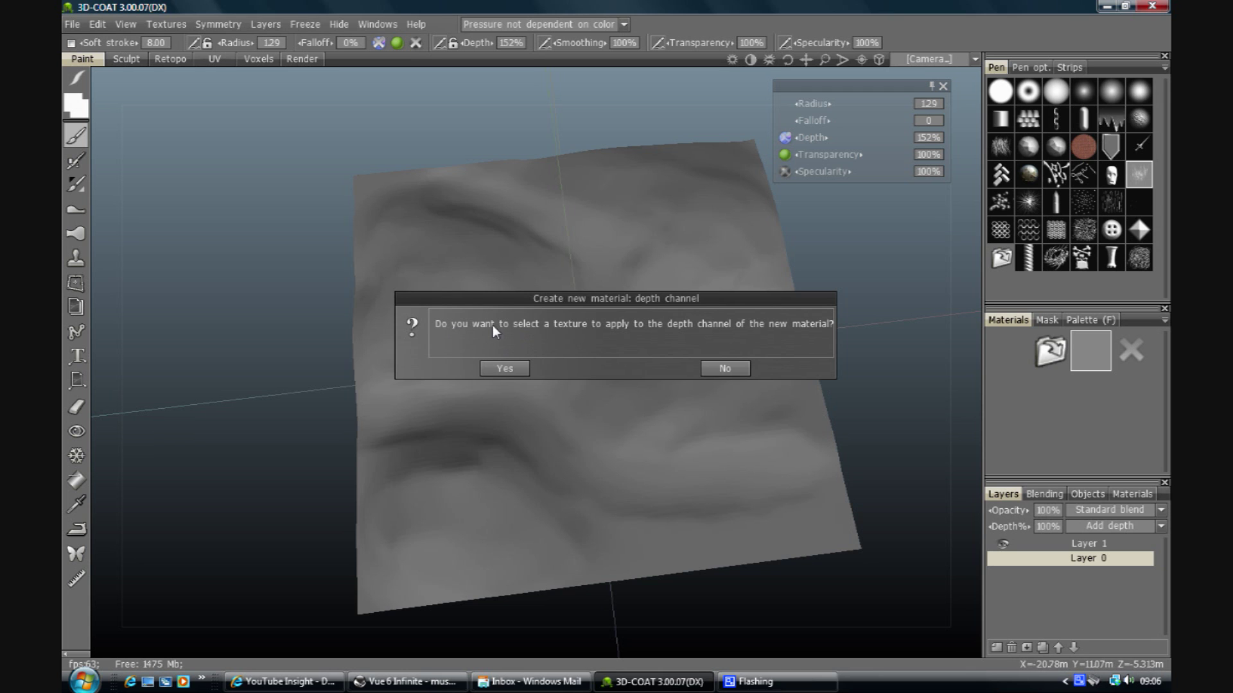
Decline a depth texture, accept a diffuse texture, and browse to the computer's drives
left_click(720, 366)
left_click(506, 369)
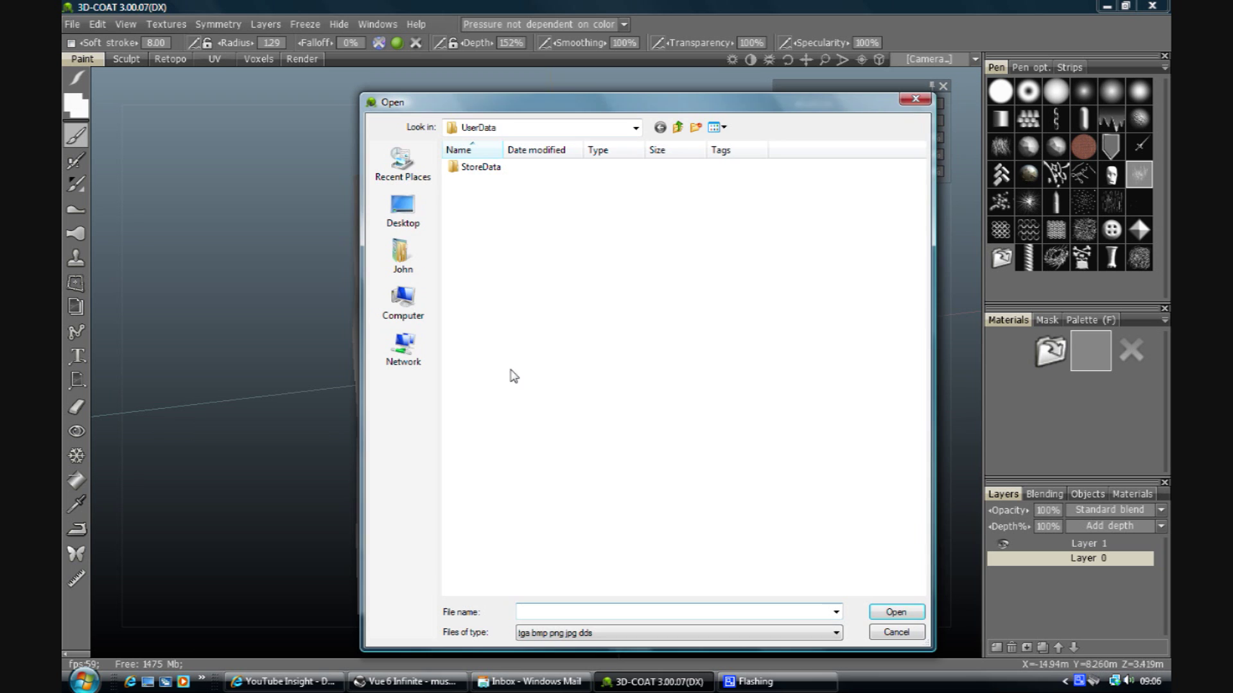
left_click(413, 214)
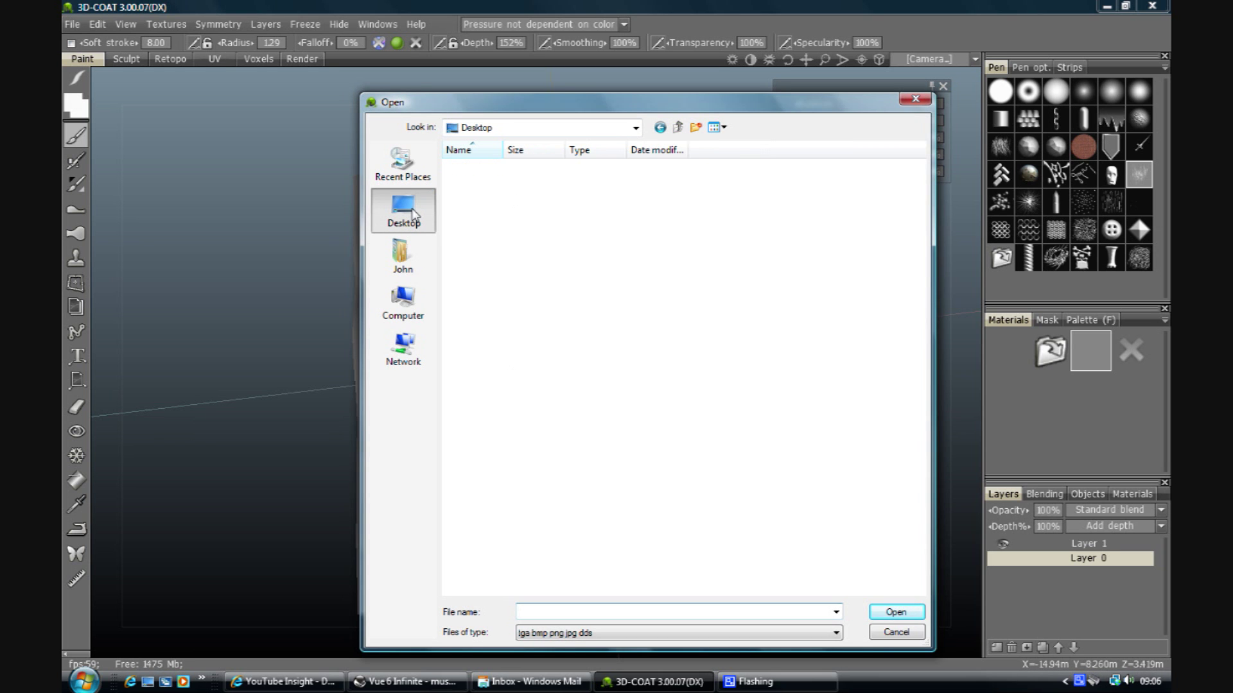
left_click(404, 299)
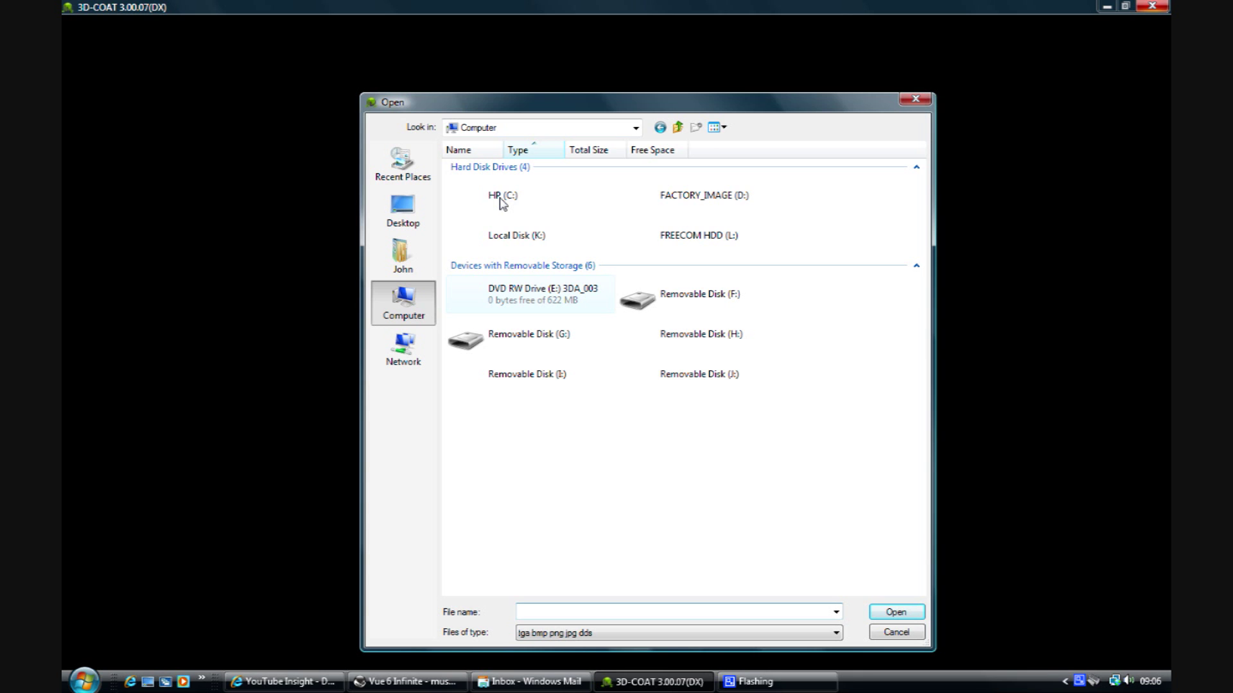
Open C:\Textures\Natural Grounds - Vol. 3 and select the G2NGround33 texture
double_click(502, 203)
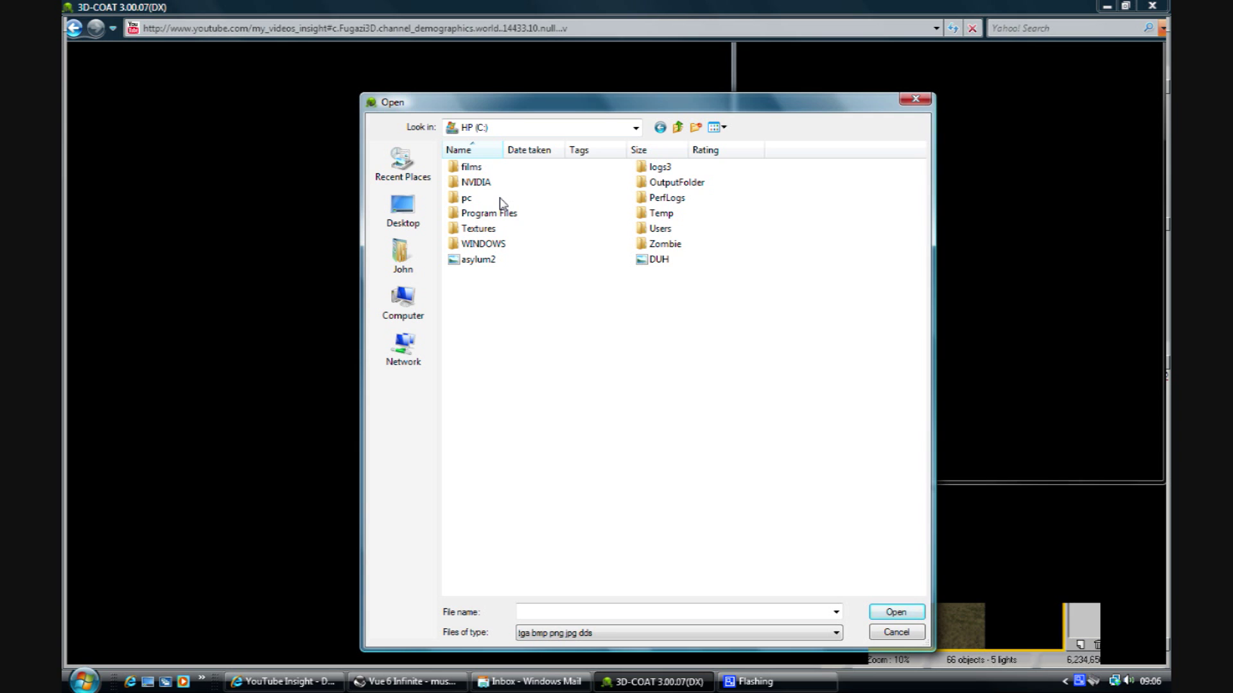
double_click(475, 230)
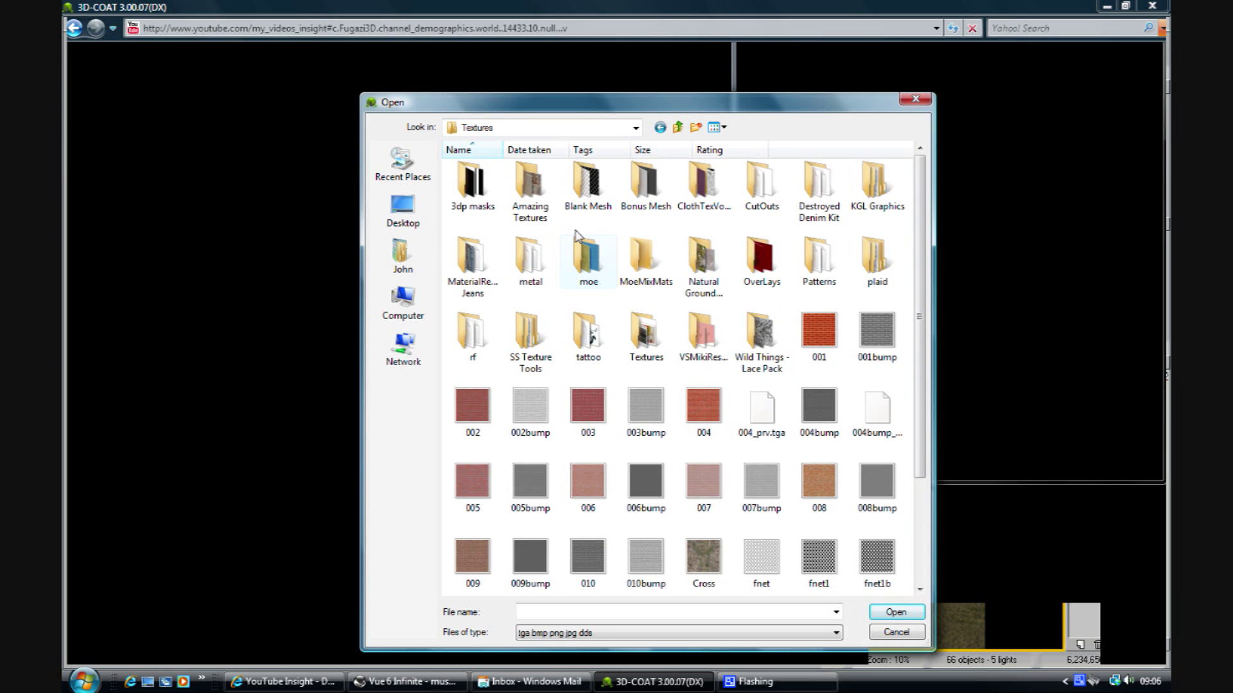
double_click(708, 268)
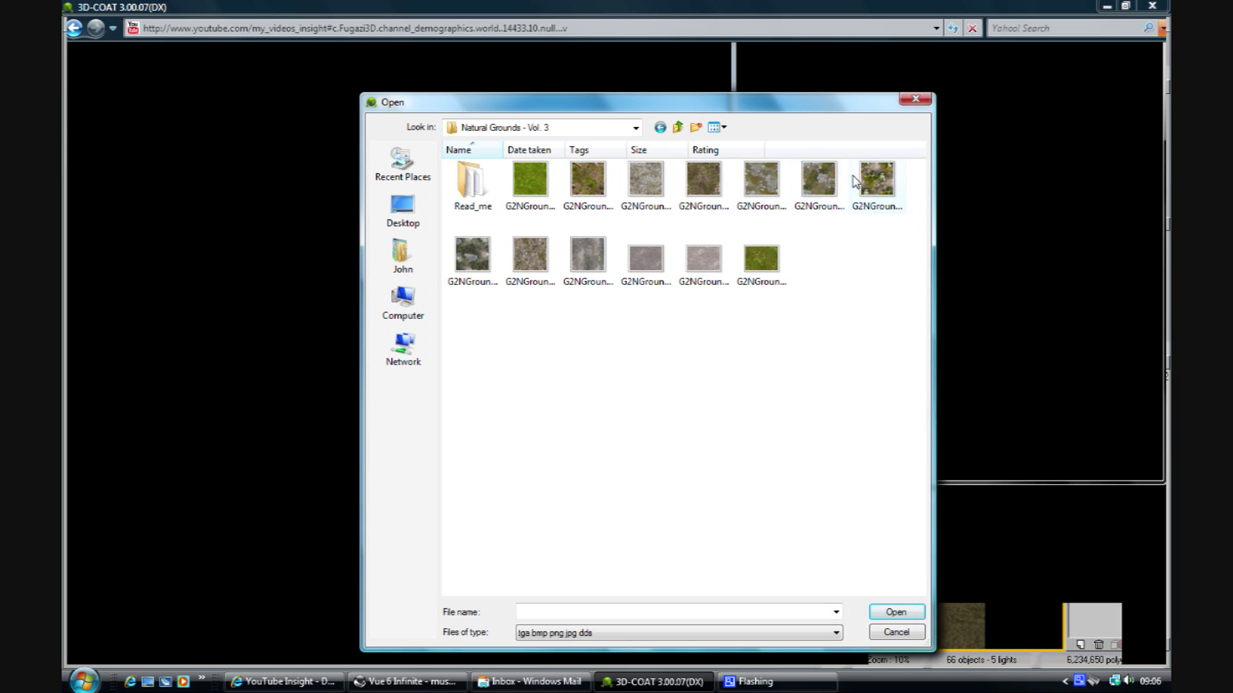
left_click(533, 263)
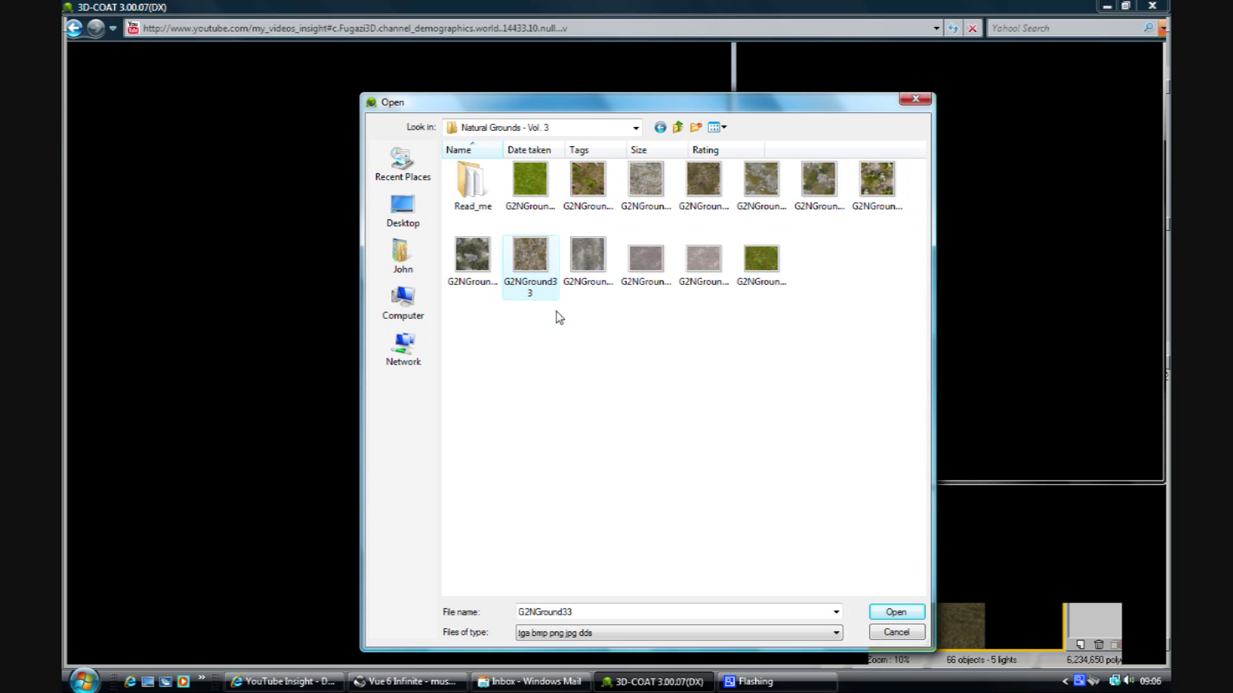
Show the files as Large Icons and return to the Textures folder
left_click(718, 127)
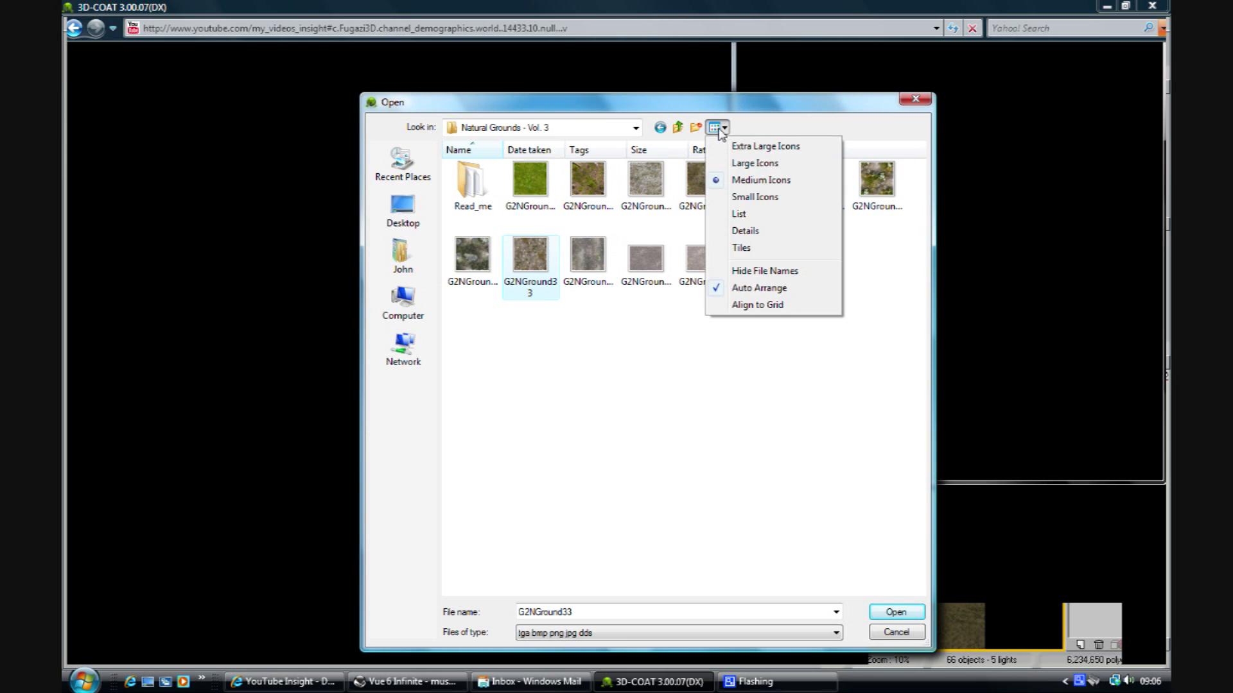
left_click(750, 164)
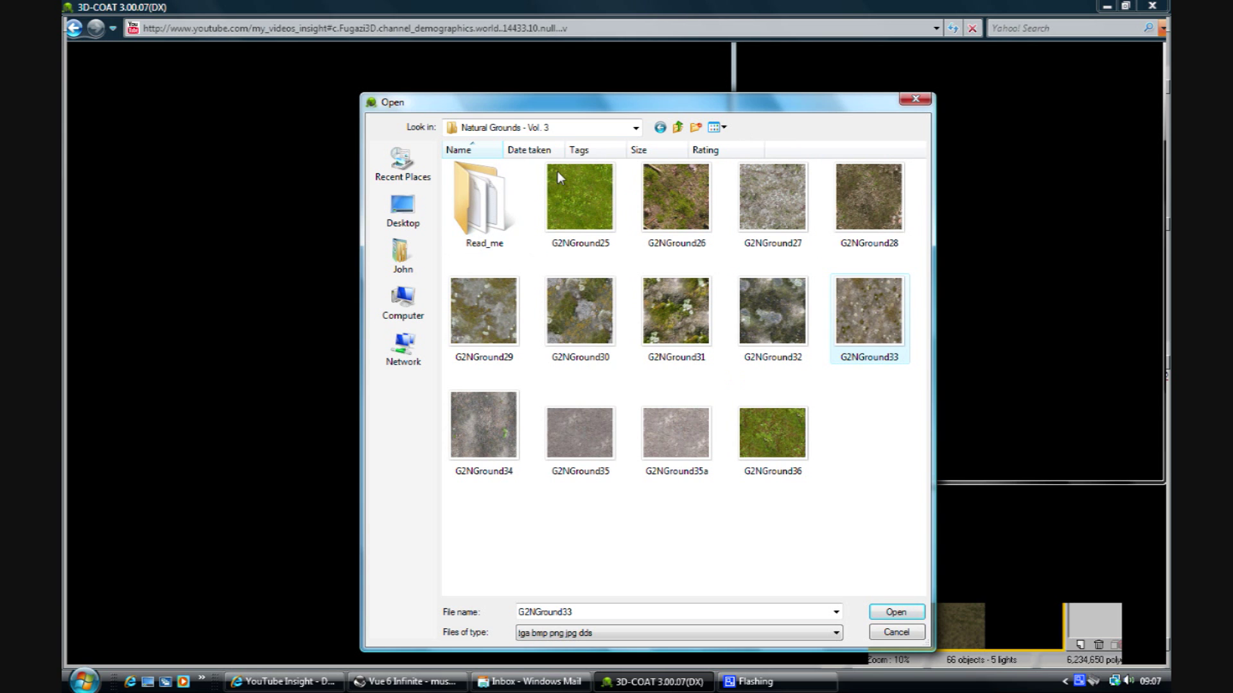
left_click(677, 127)
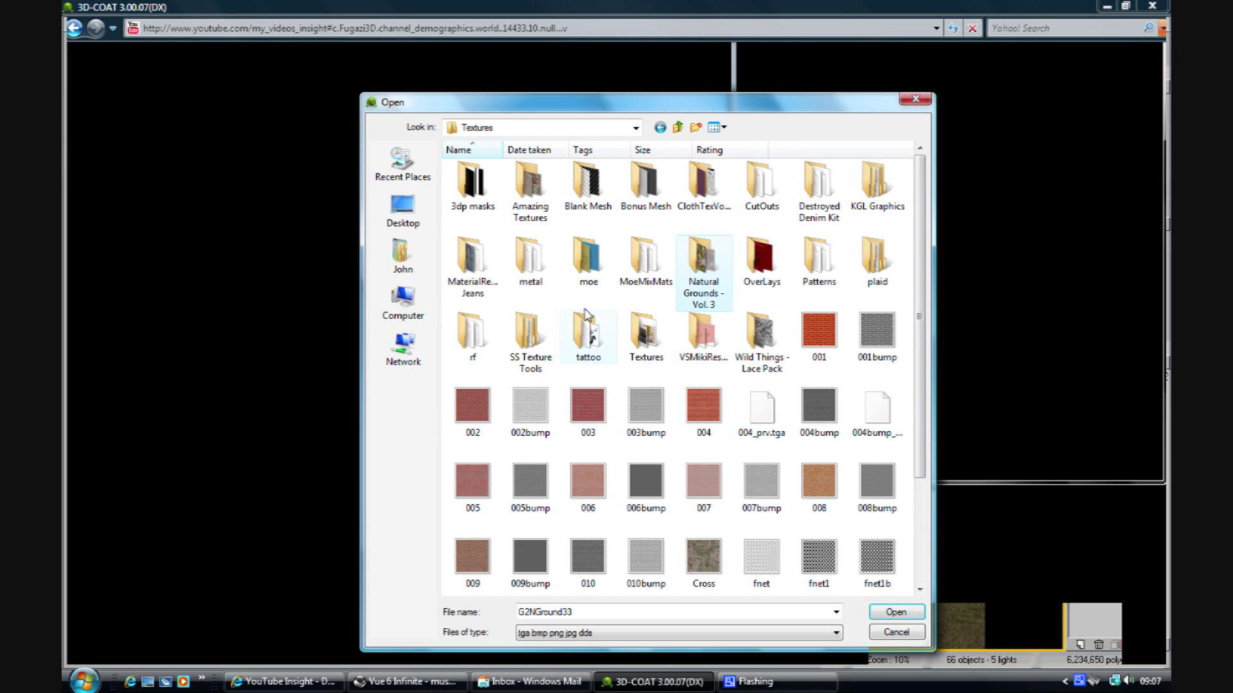
Look through the MoeMixMats and moe folders, then open Amazing Textures and scan its thumbnails
double_click(640, 250)
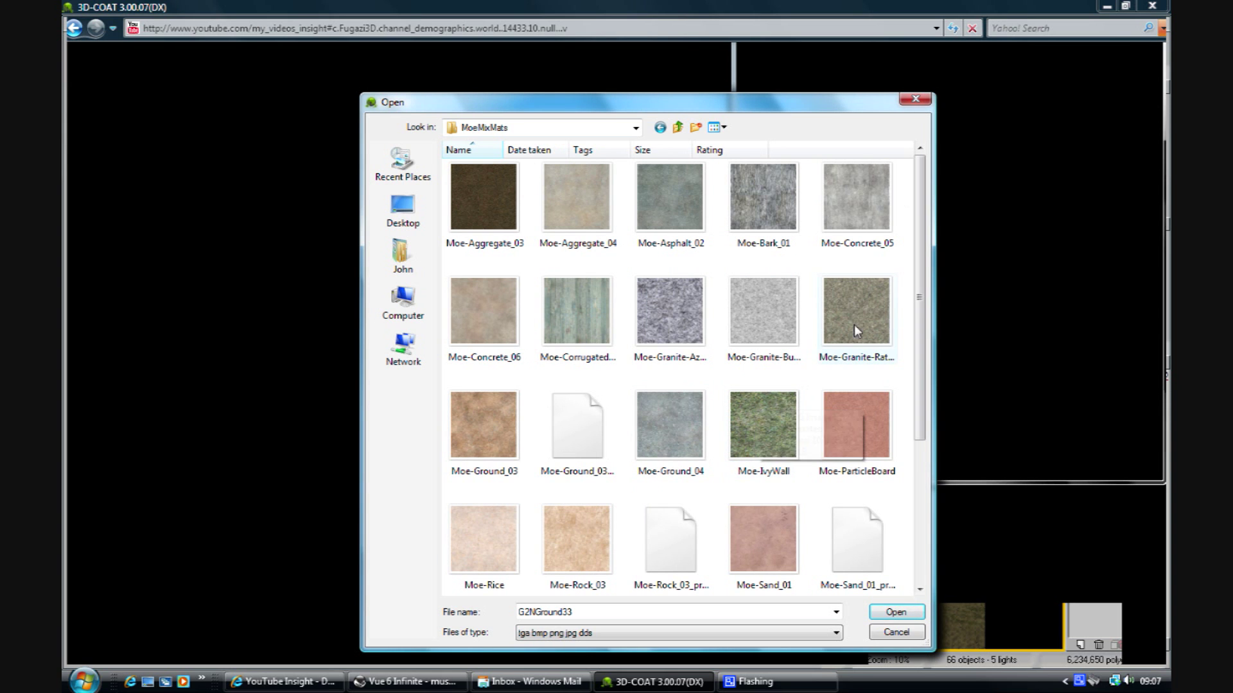
scroll(707, 321, "down", 3)
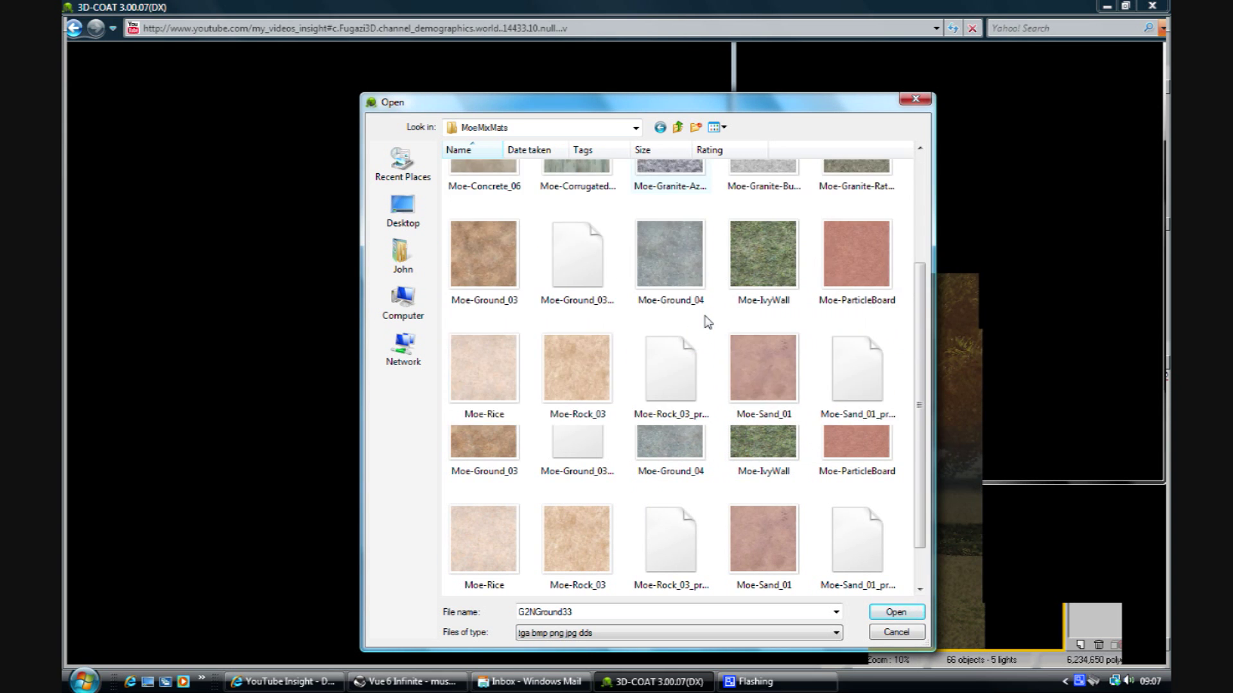
scroll(790, 433, "up", 3)
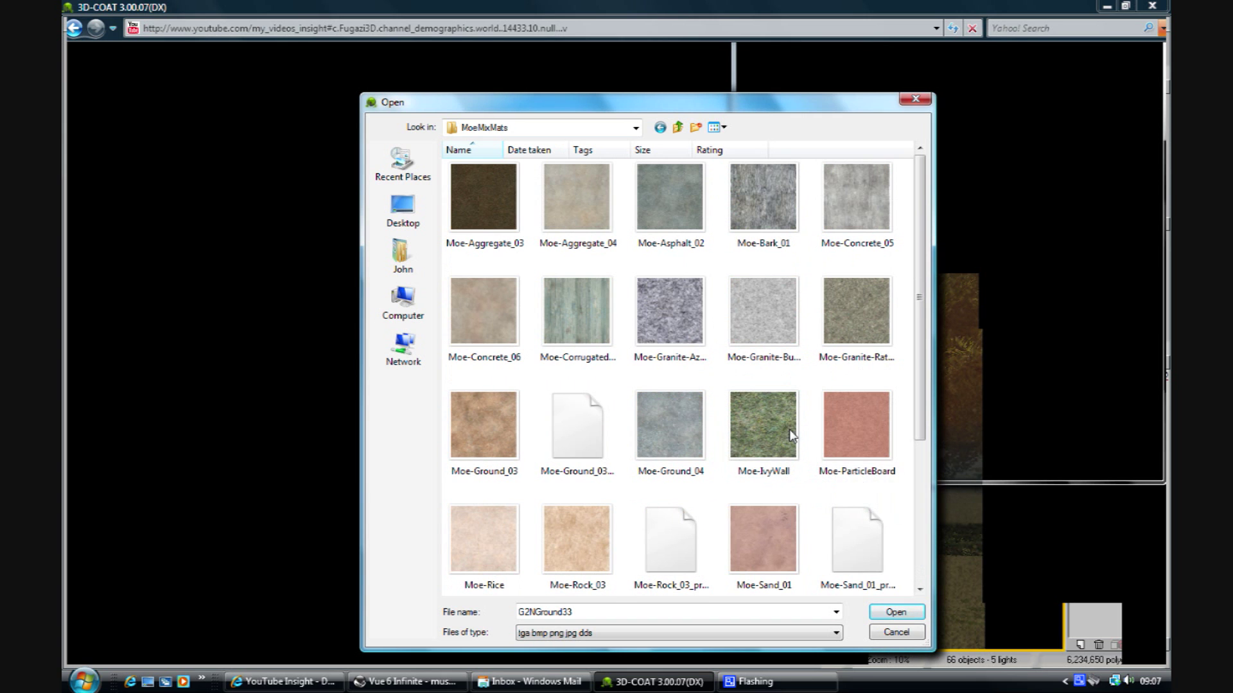
left_click(677, 128)
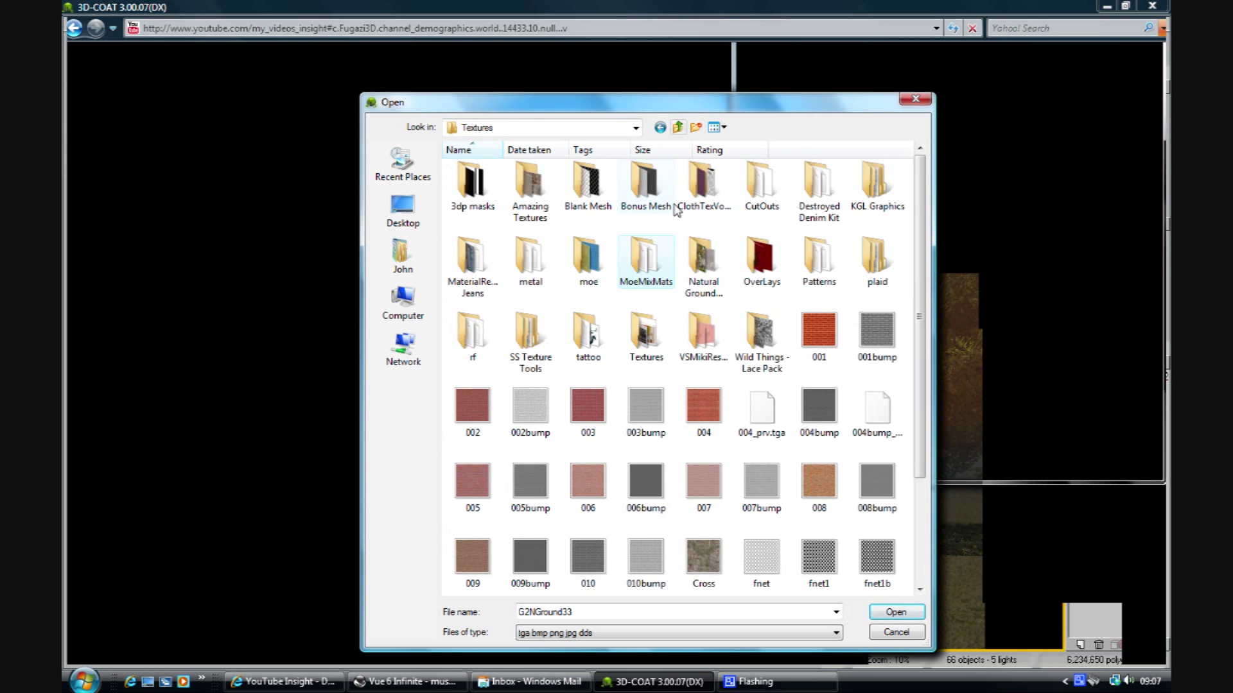
double_click(590, 283)
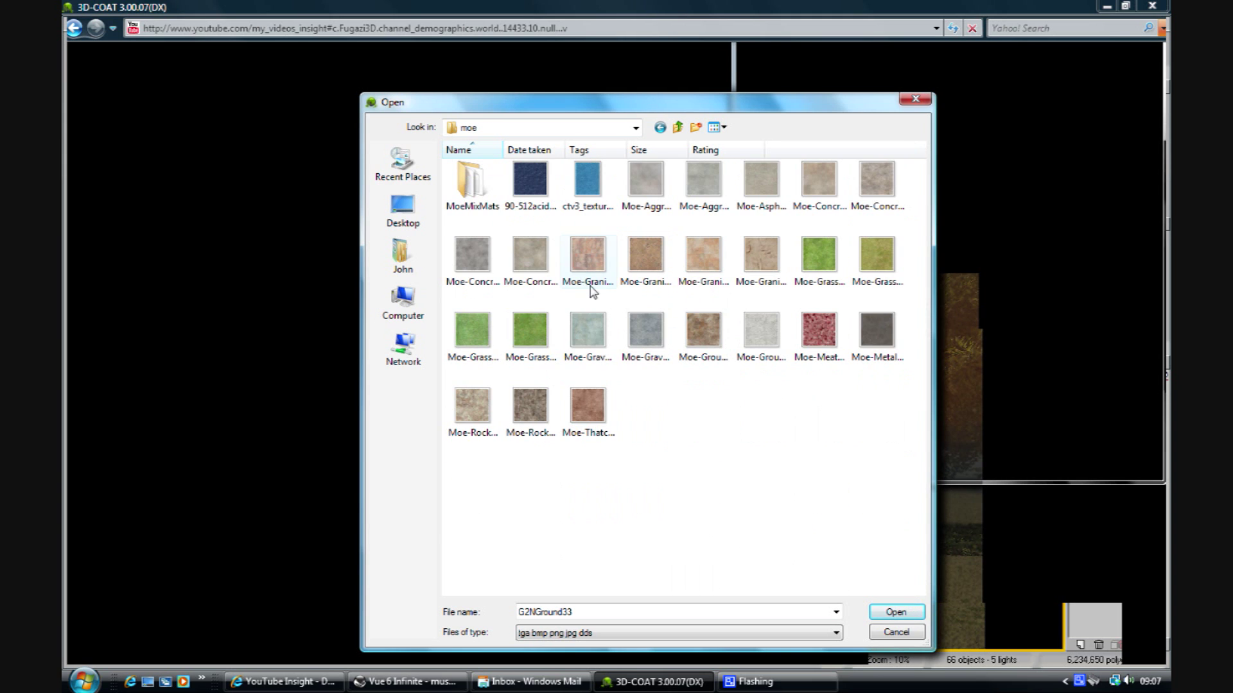
left_click(677, 128)
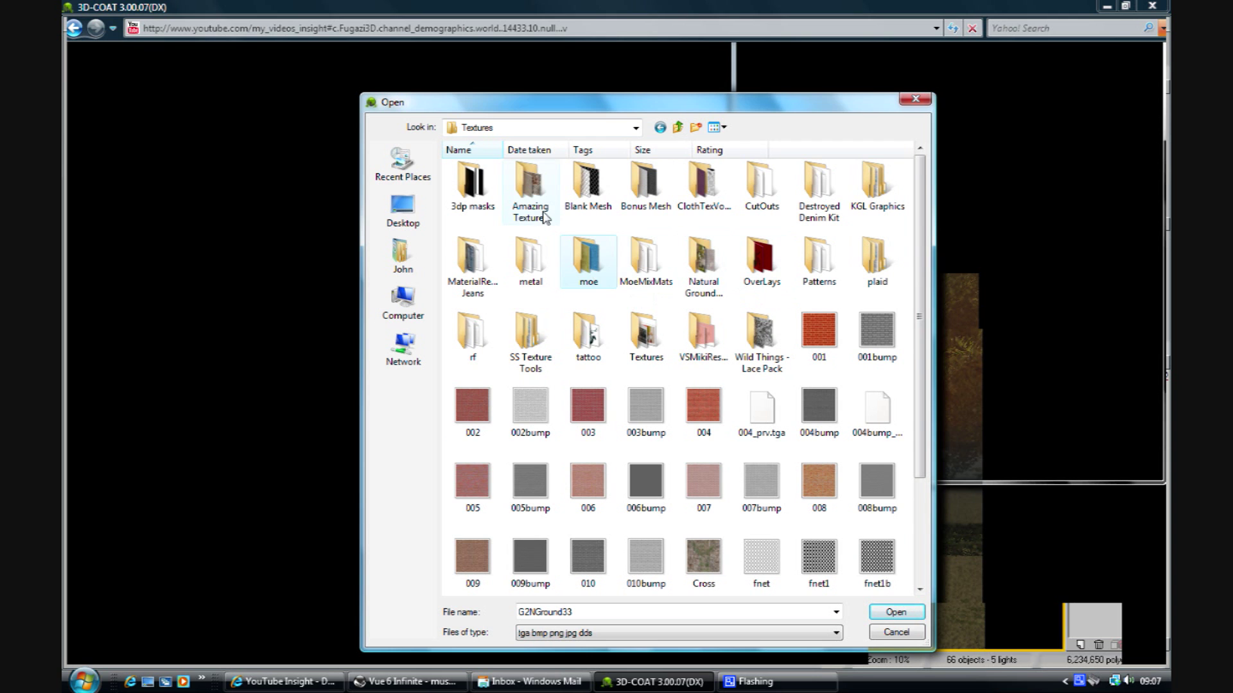
double_click(530, 191)
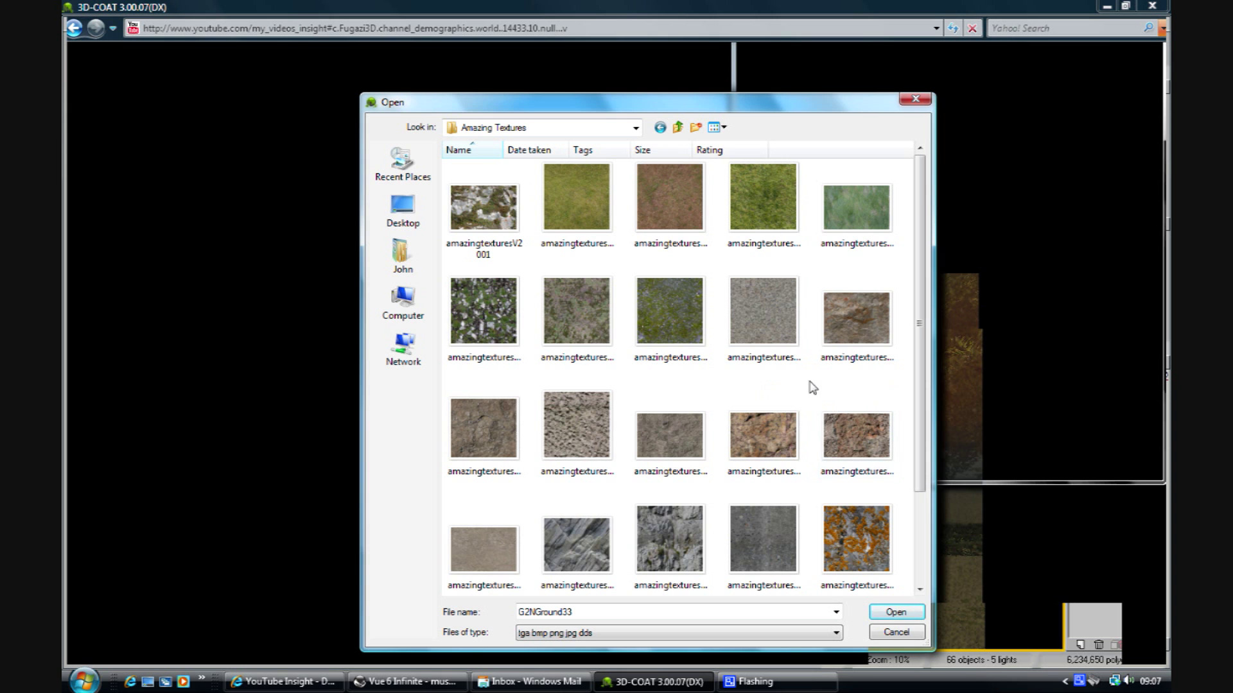
scroll(677, 385, "down", 2)
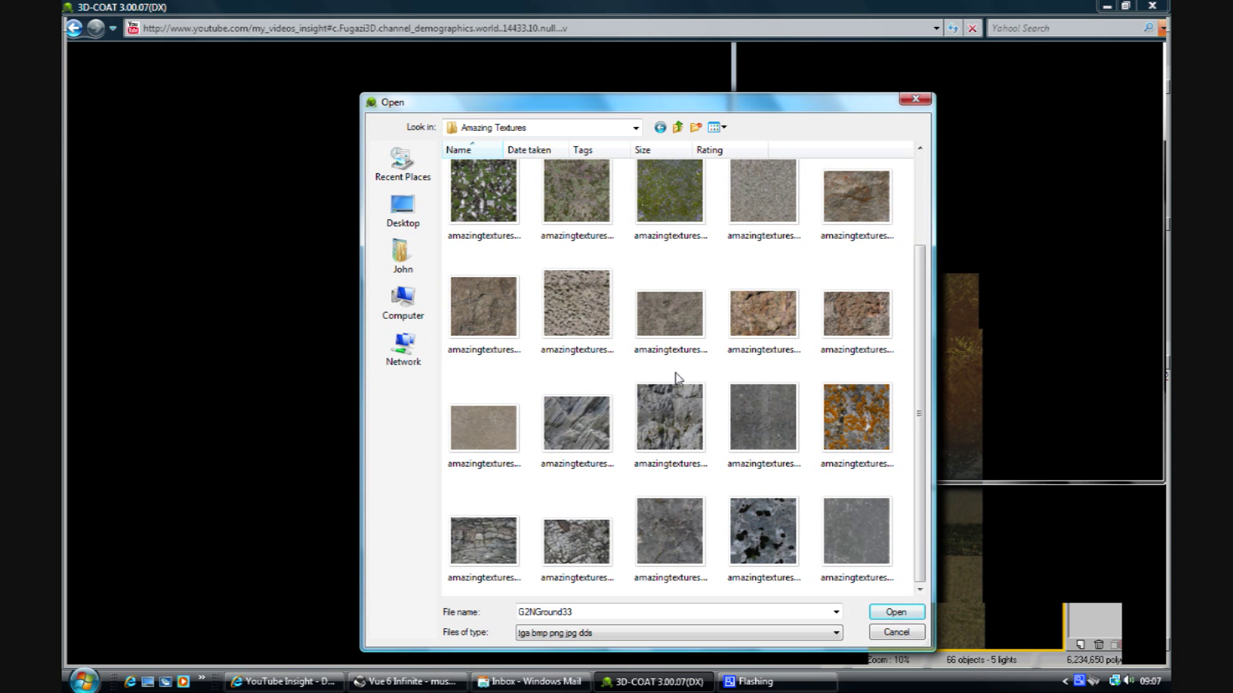
scroll(675, 378, "up", 2)
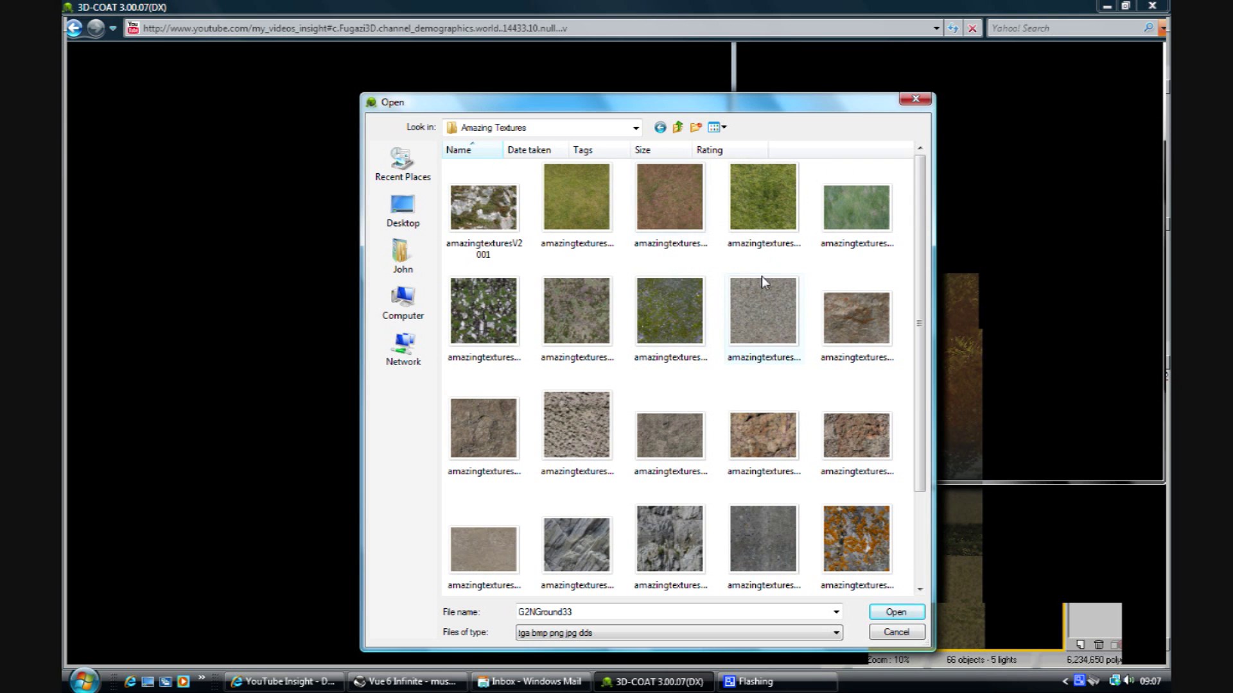
Load the brown ground texture as the material's diffuse map, skipping the specularity texture
double_click(684, 205)
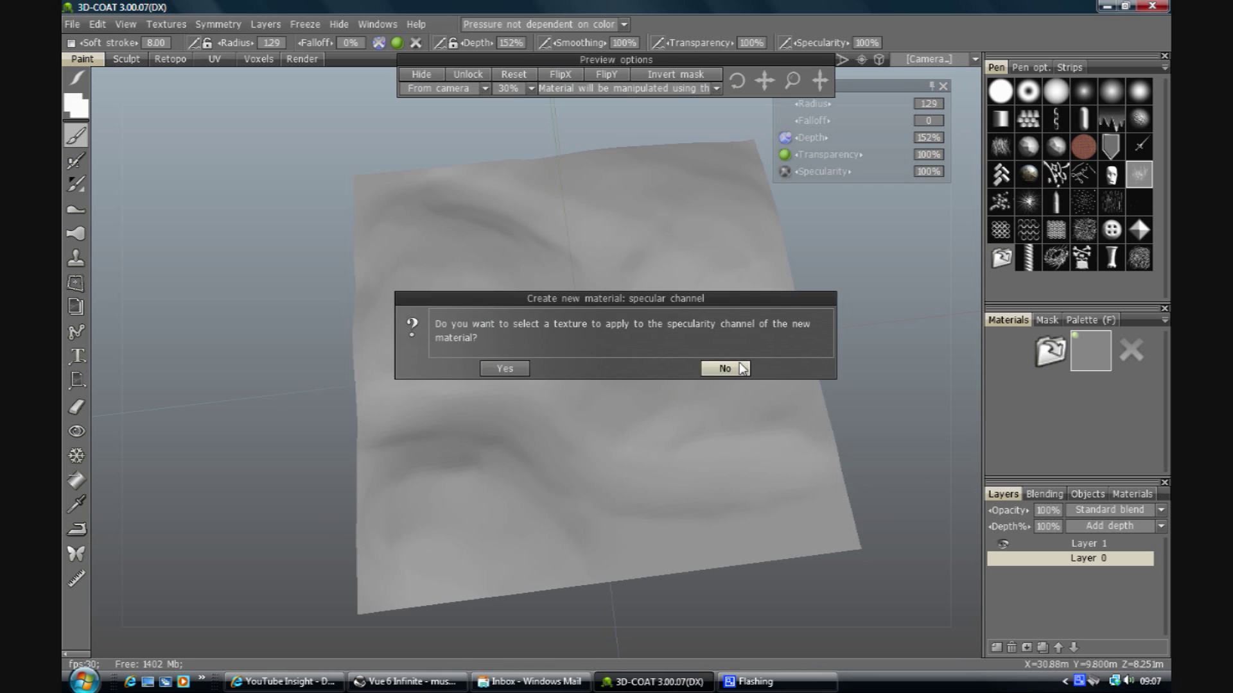
left_click(741, 368)
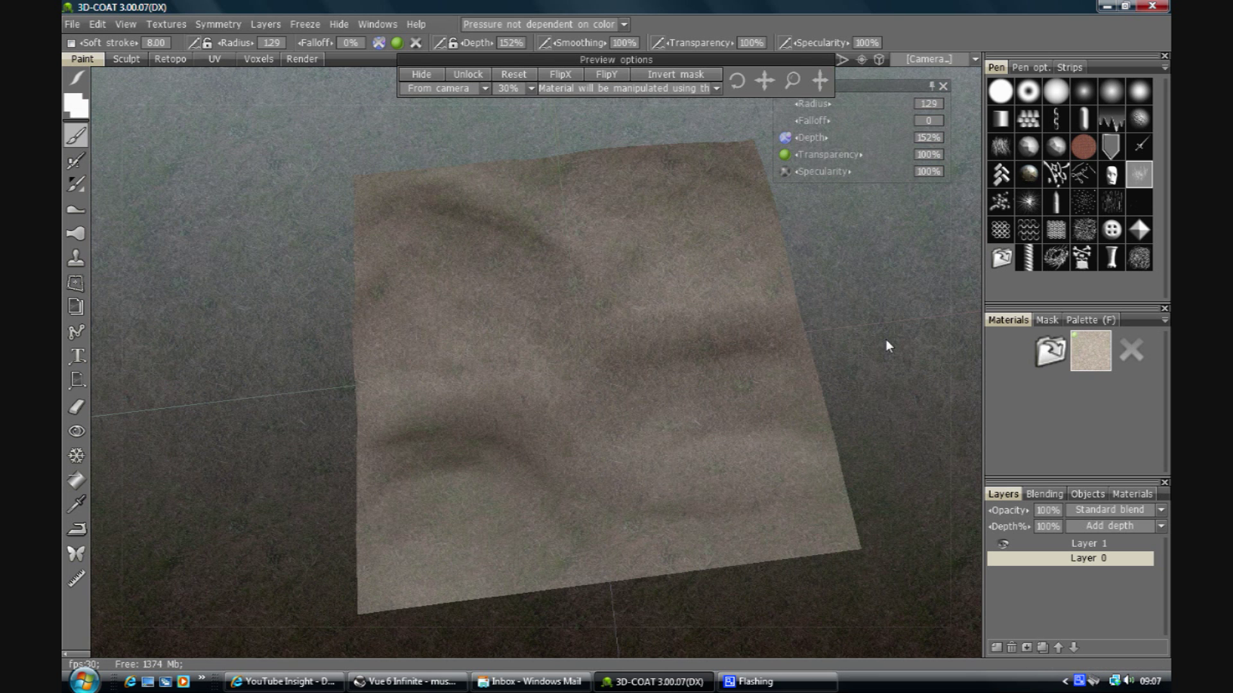
middle_click_drag(886, 345, 864, 337)
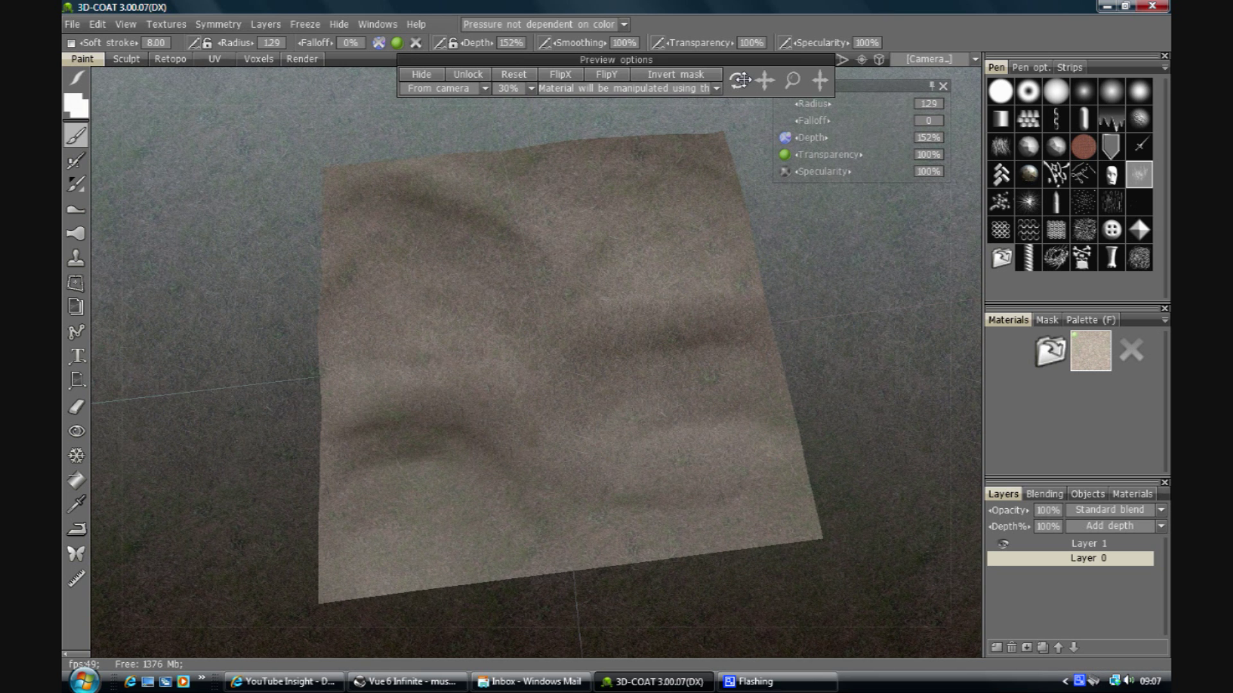
Set the camera to the Top view preset
left_click(925, 58)
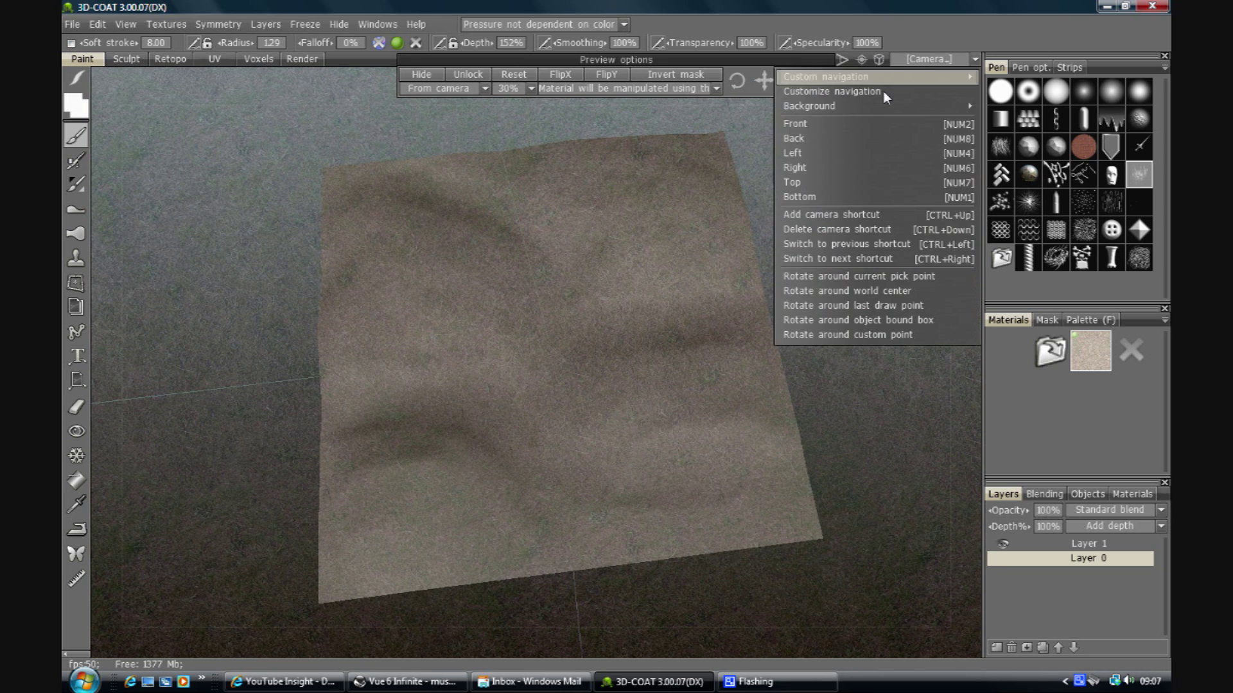
left_click(836, 183)
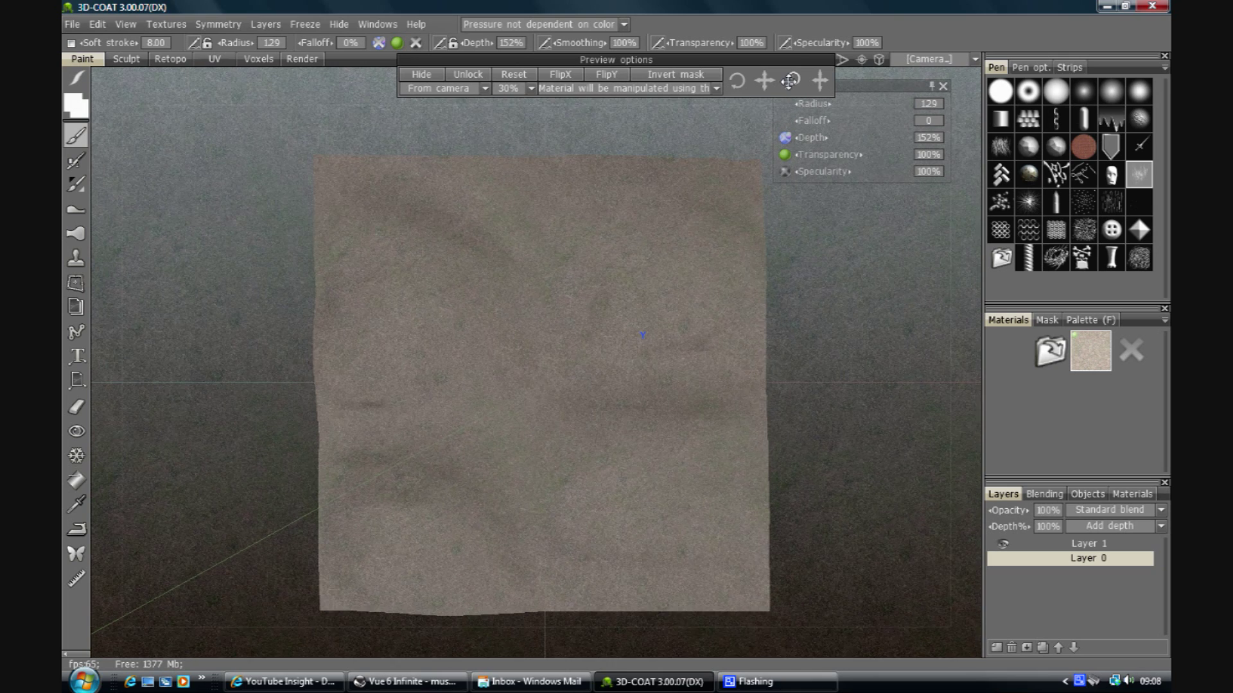
Select the Fill tool and enlarge the material's projected texture scale
left_click(76, 481)
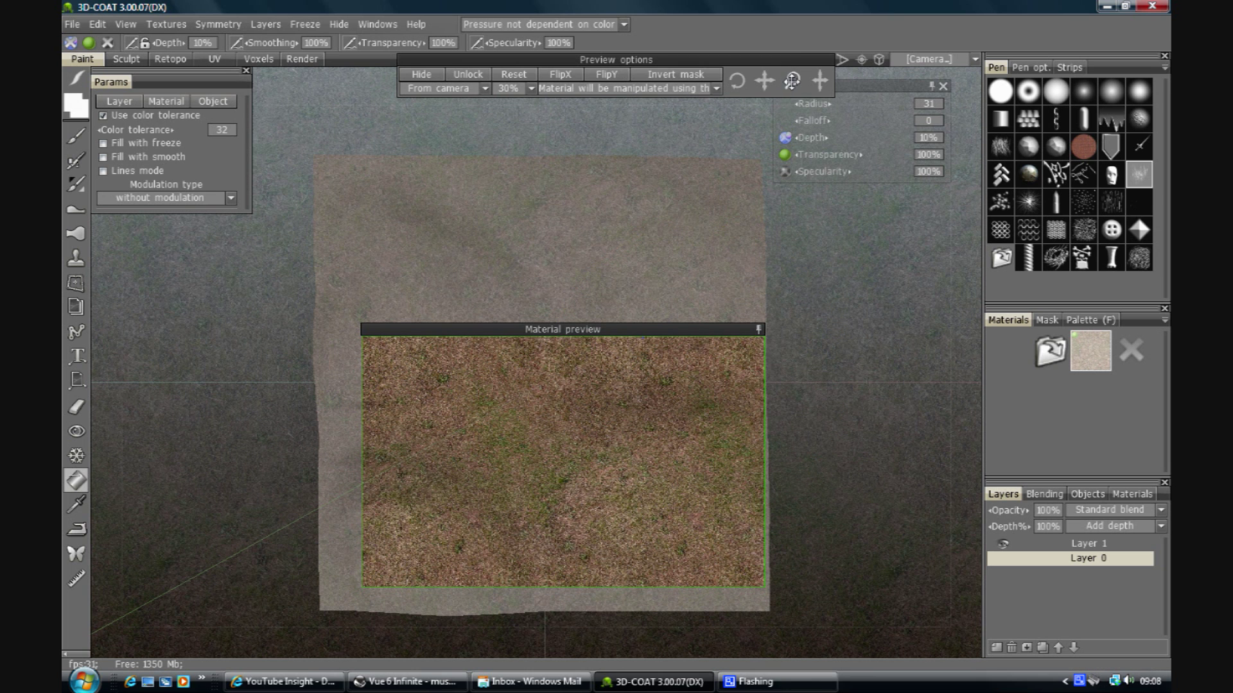
left_click_drag(792, 80, 792, 81)
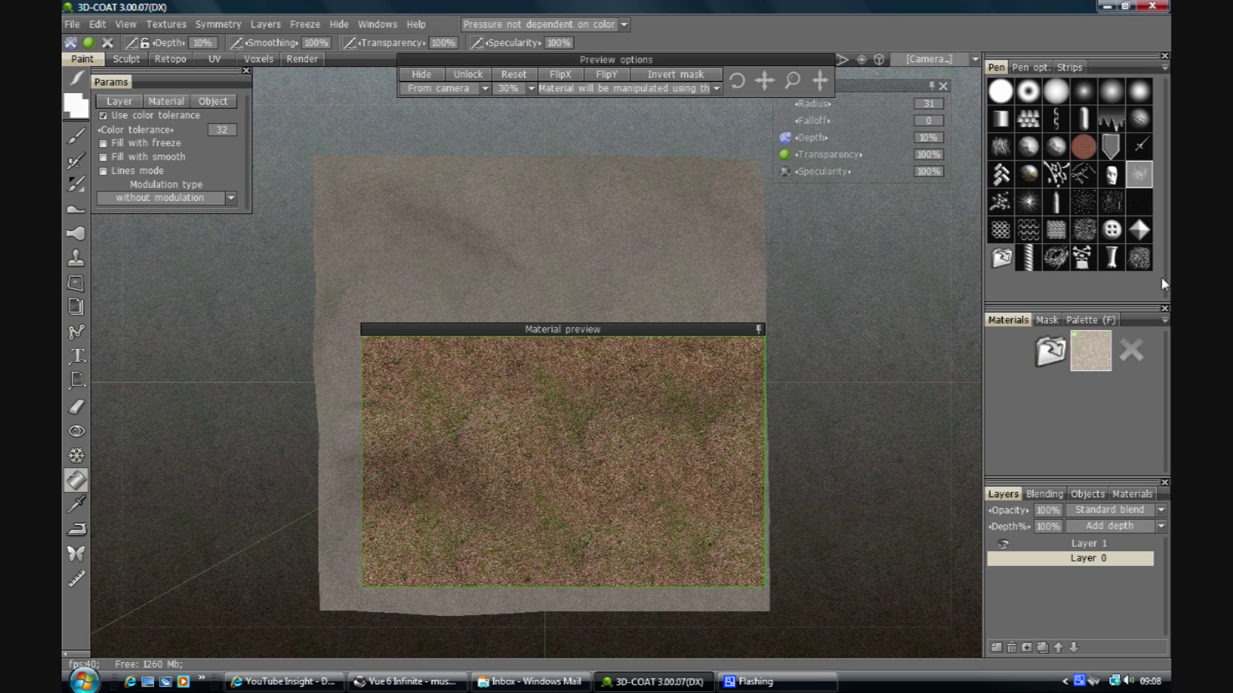
Hide the material preview and select Layer 1 as the paint layer
left_click(1125, 357)
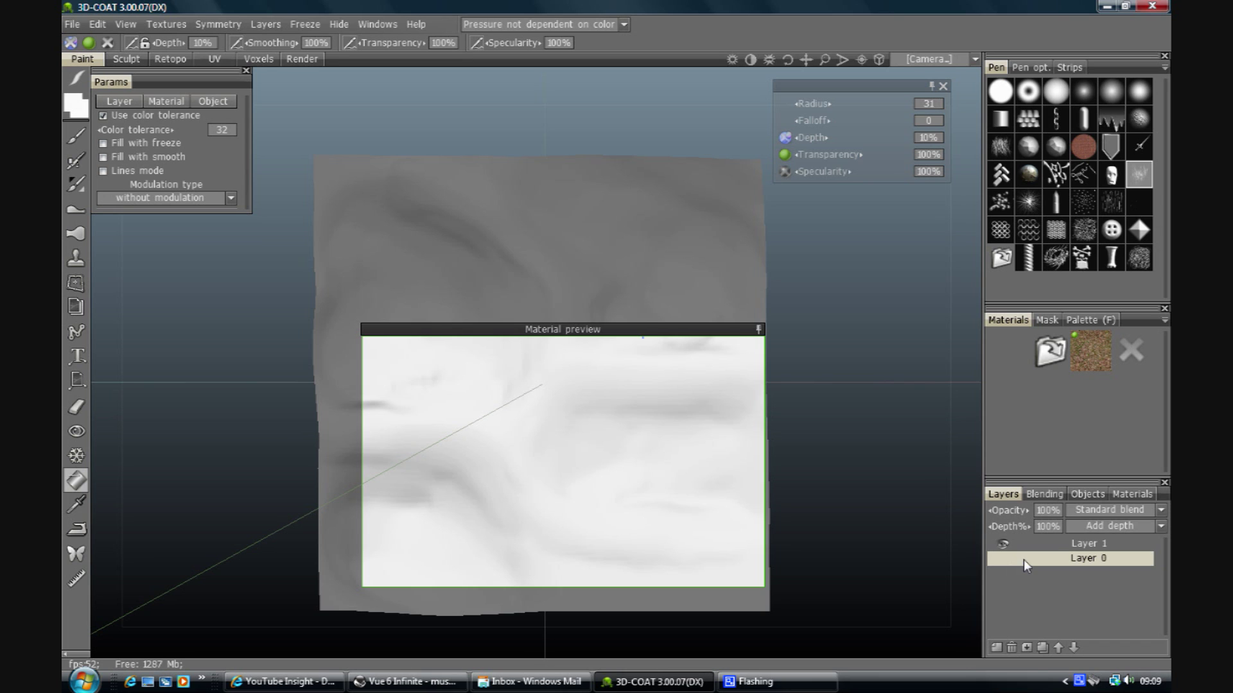
left_click(1063, 541)
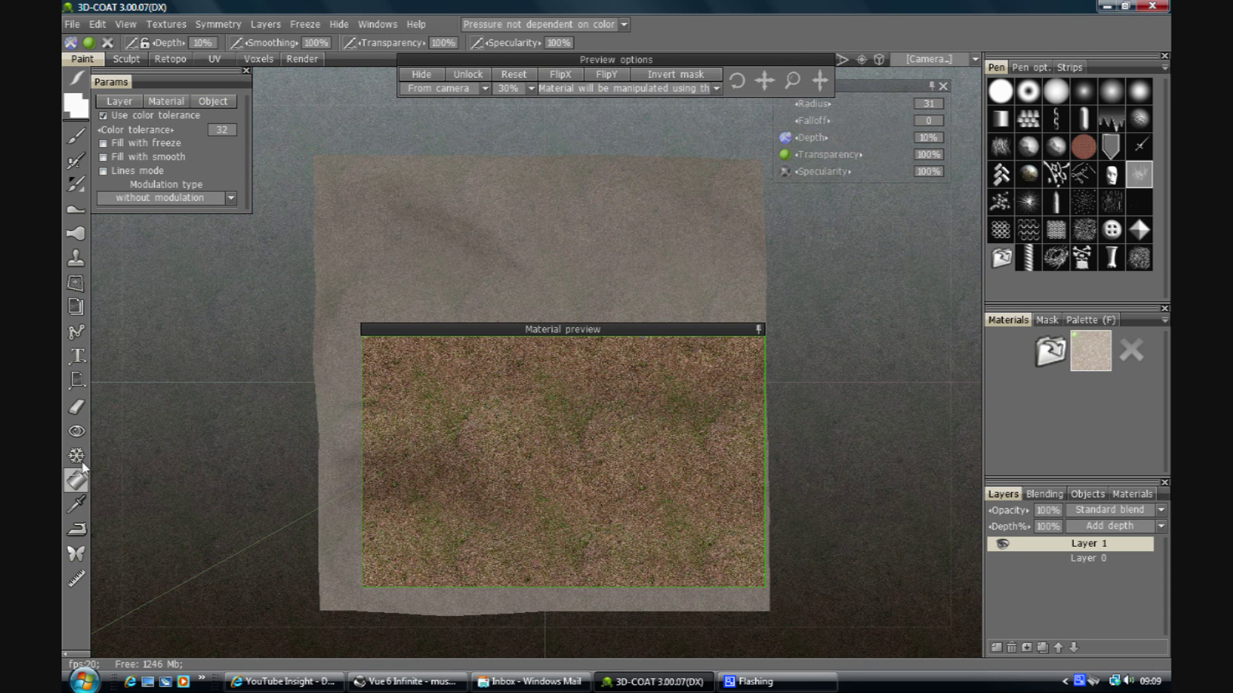
Fill the entire Layer 1 with the ground material, then hide the preview to check it
left_click(114, 102)
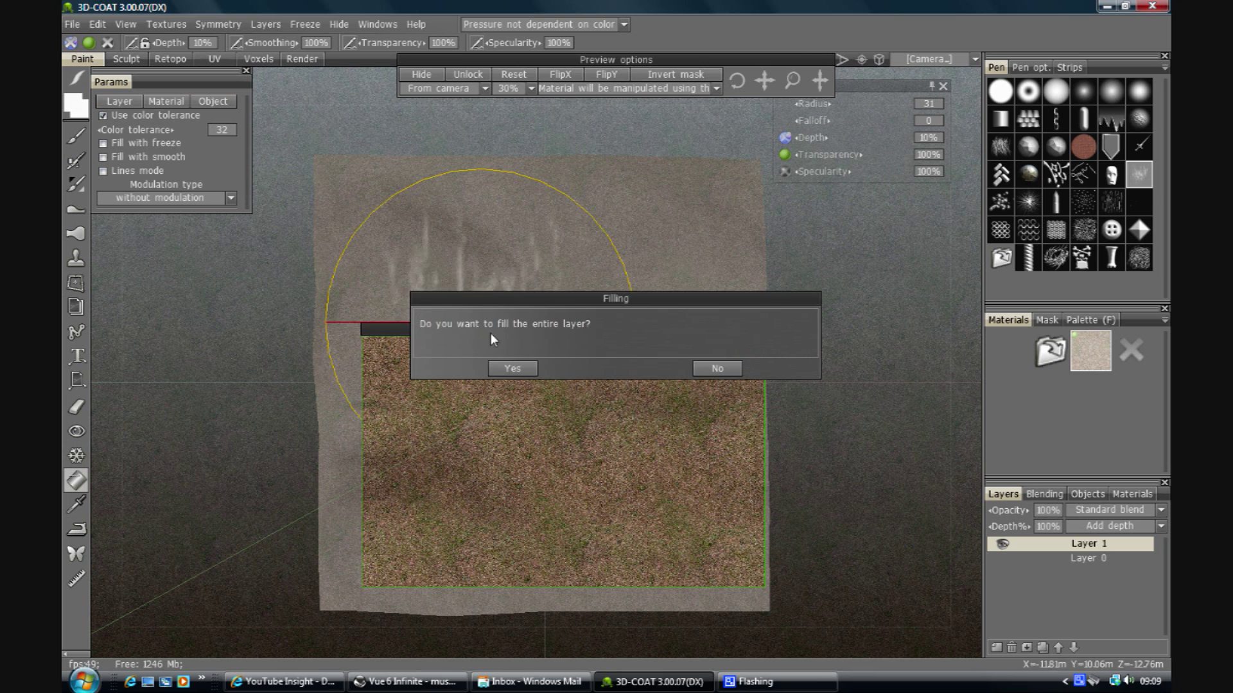
left_click(511, 368)
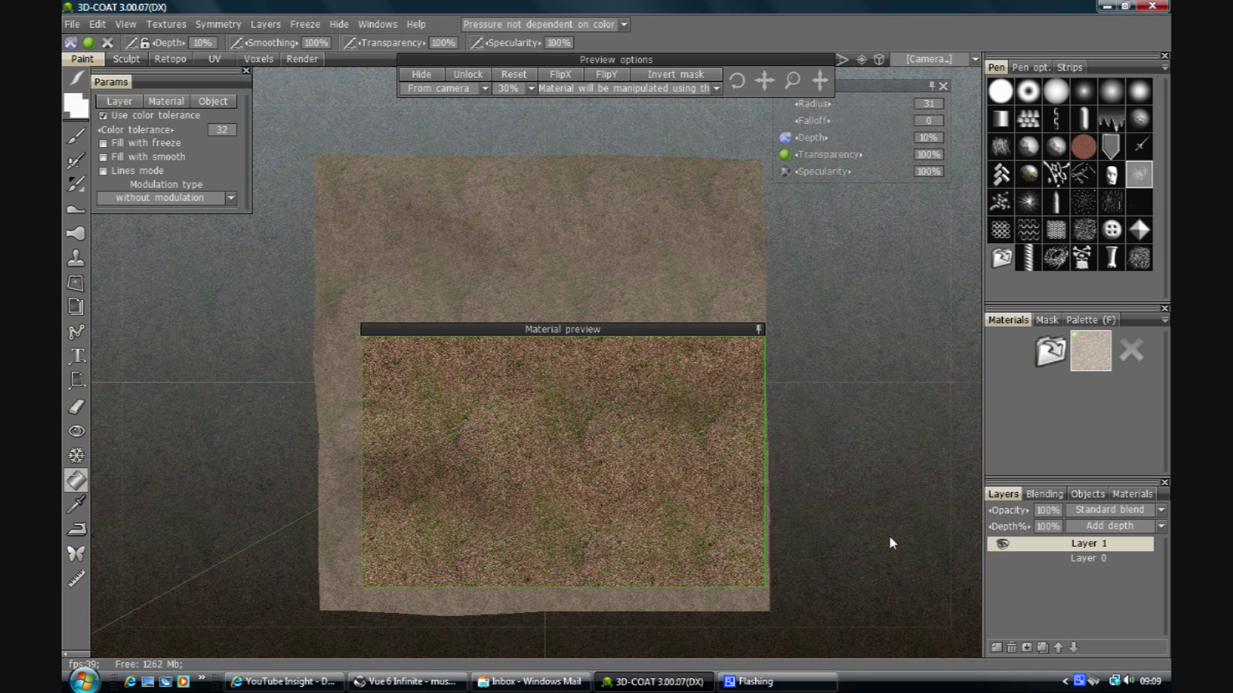
left_click(1125, 349)
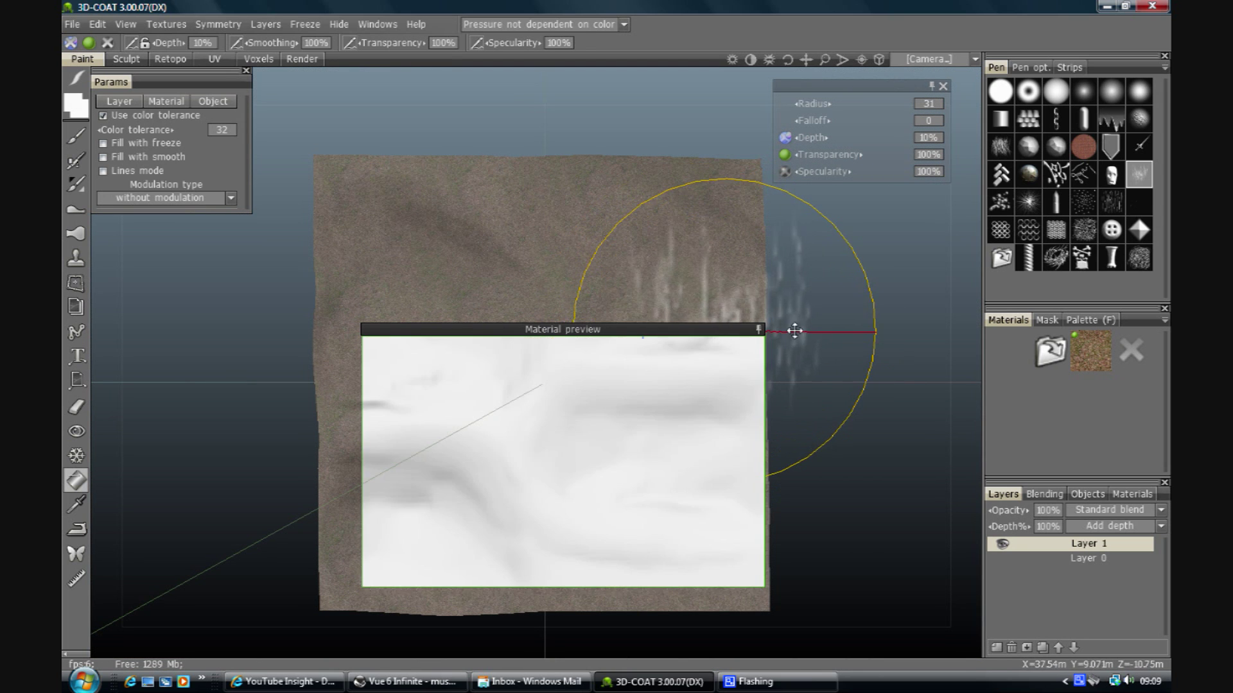
Move the material preview window to the lower right, frame the terrain larger, and re-show its projection
left_click_drag(795, 331, 1096, 491)
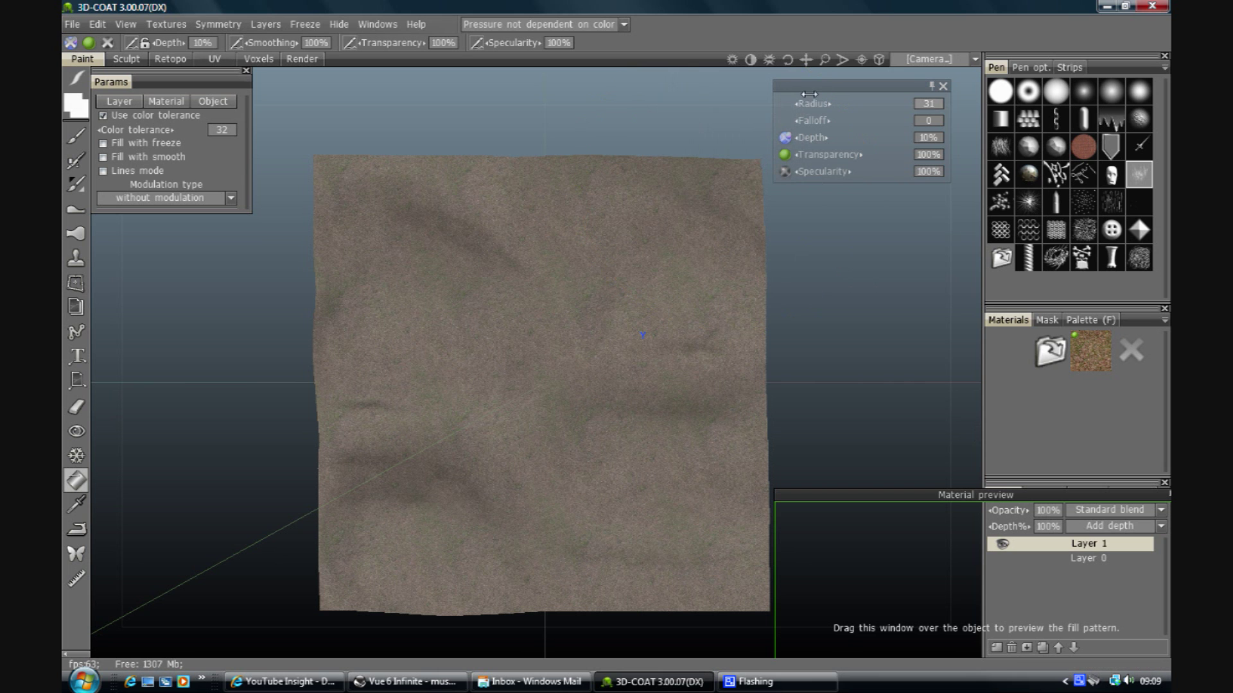
left_click_drag(788, 61, 824, 60)
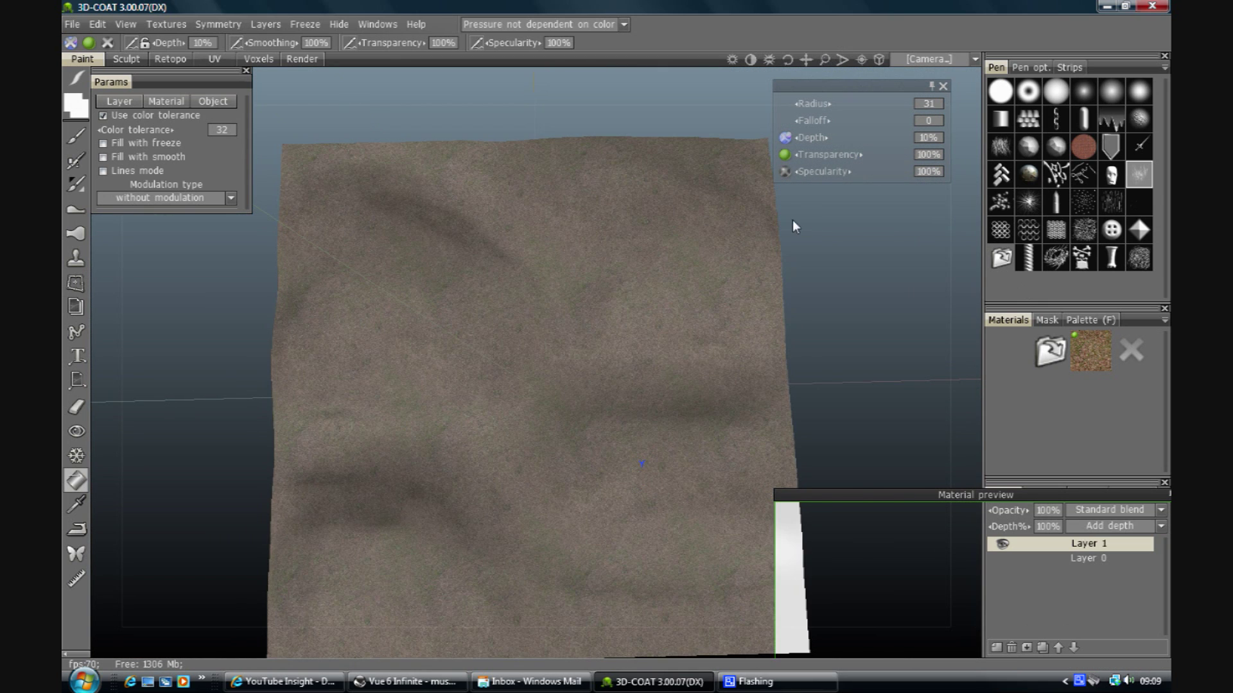
middle_click_drag(792, 219, 786, 194)
left_click_drag(437, 270, 459, 439)
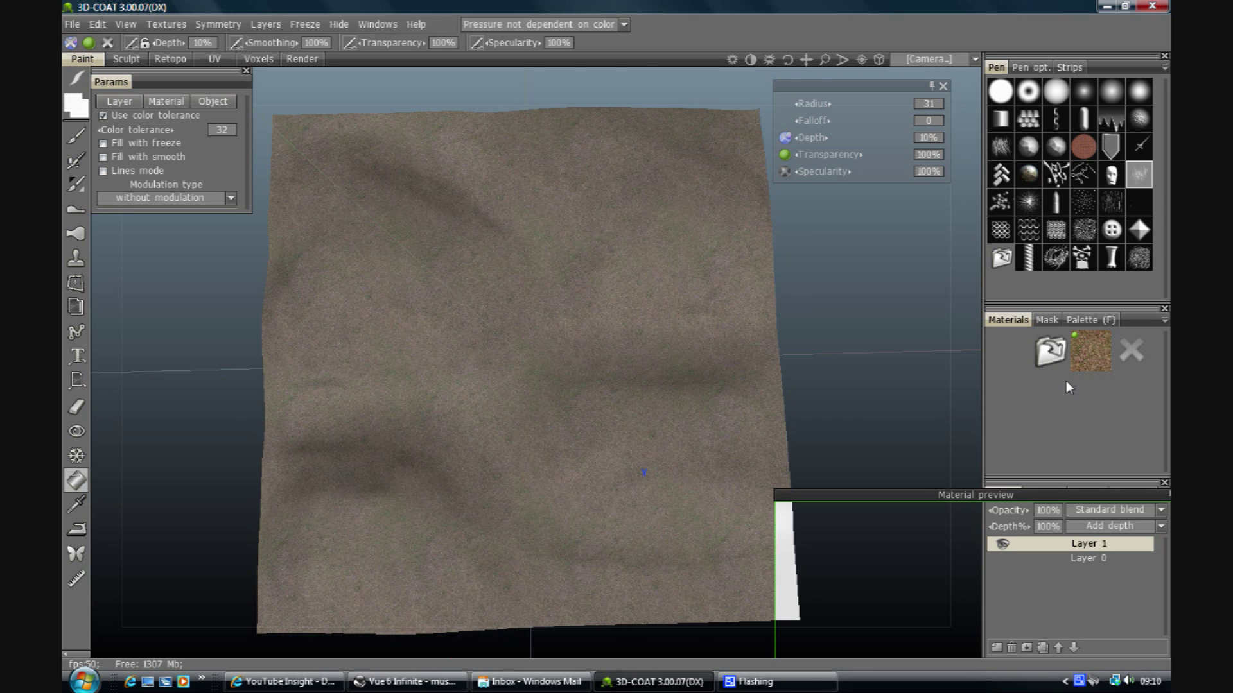
left_click(1097, 353)
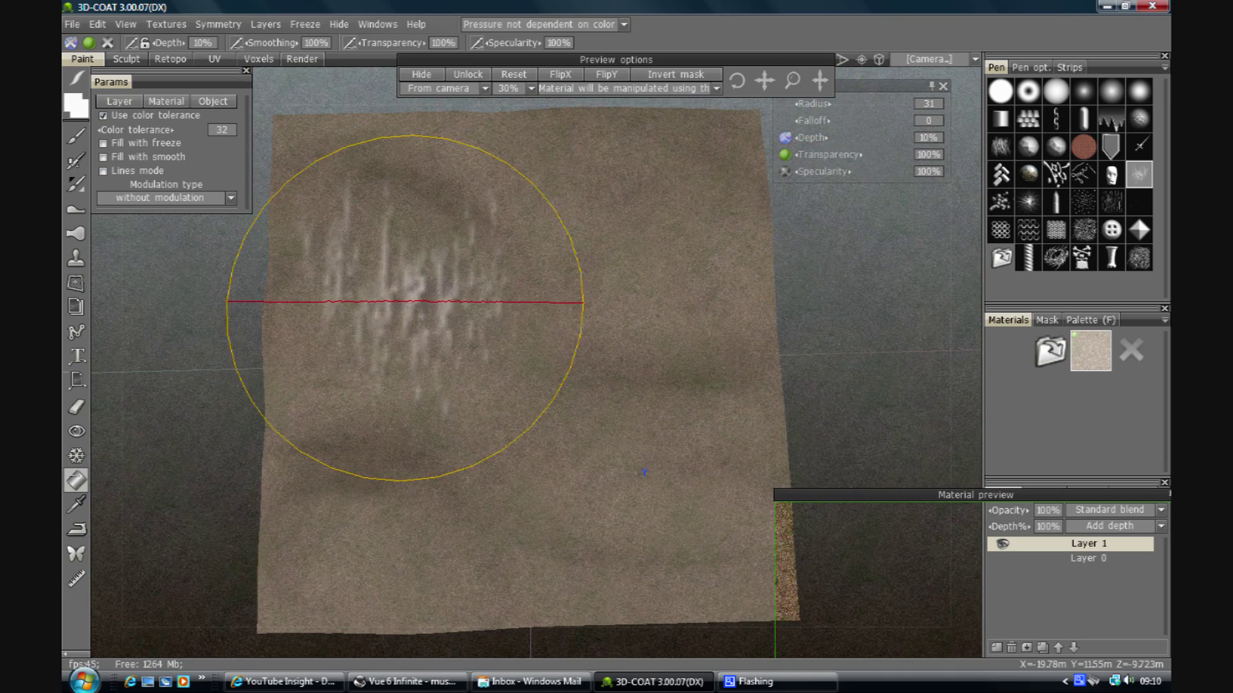
Switch to the soft round brush and paint a dirt patch in the upper left
left_click(74, 136)
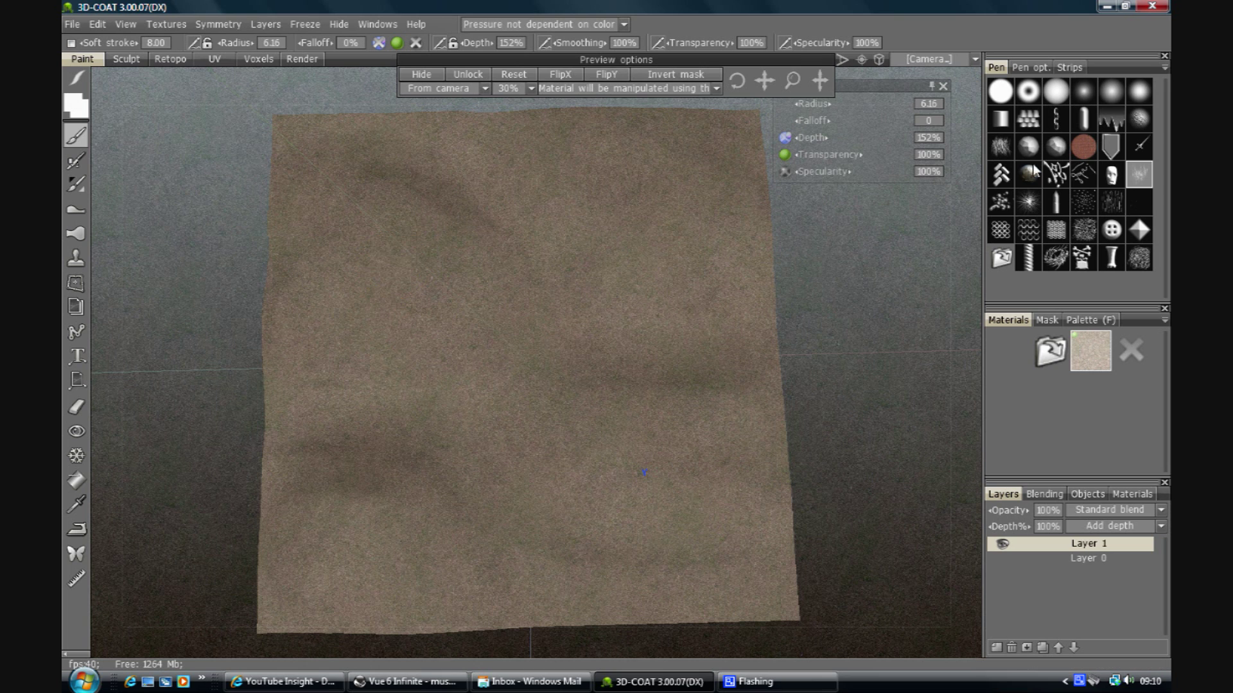
left_click(1113, 96)
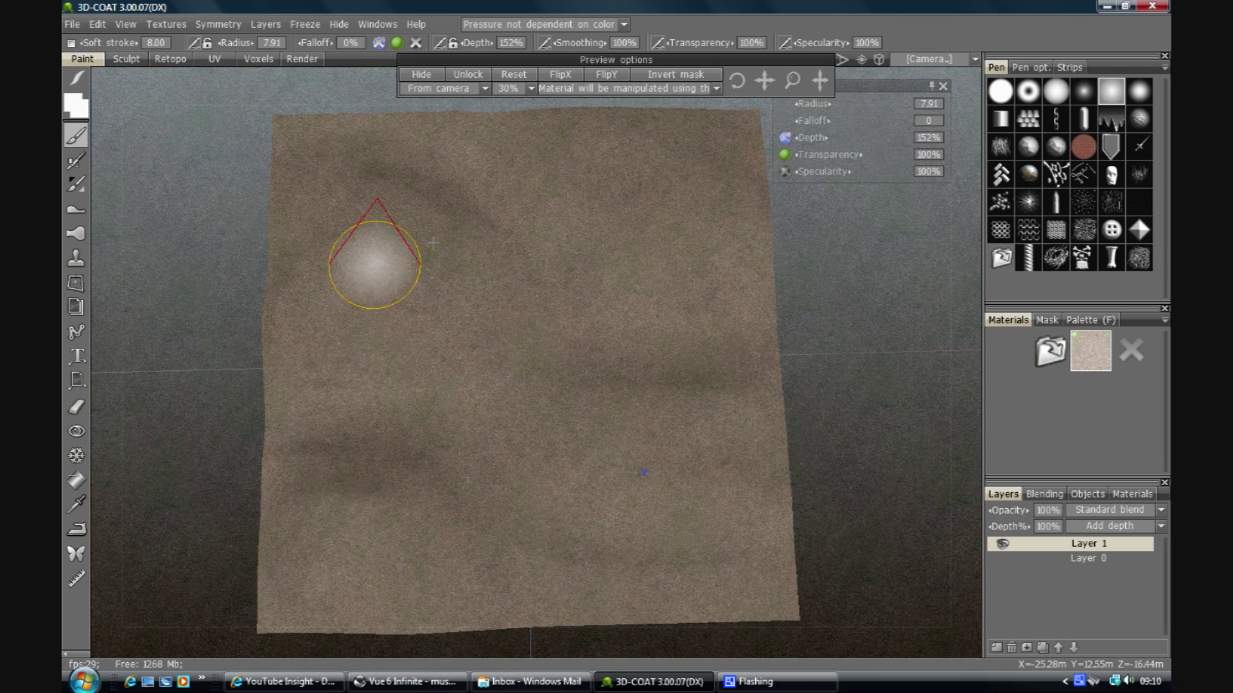
left_click(1065, 94)
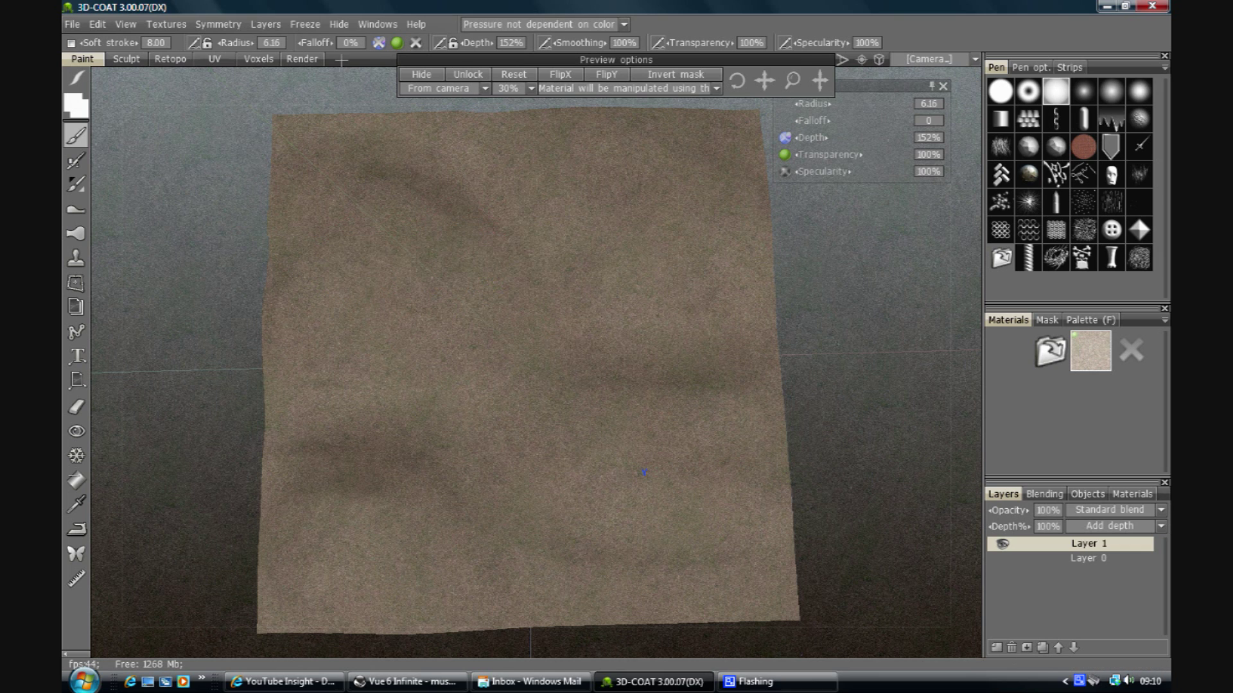
mouse_move(358, 206)
left_mouse_down()
mouse_move(372, 233)
mouse_move(350, 275)
mouse_move(401, 280)
left_mouse_up()
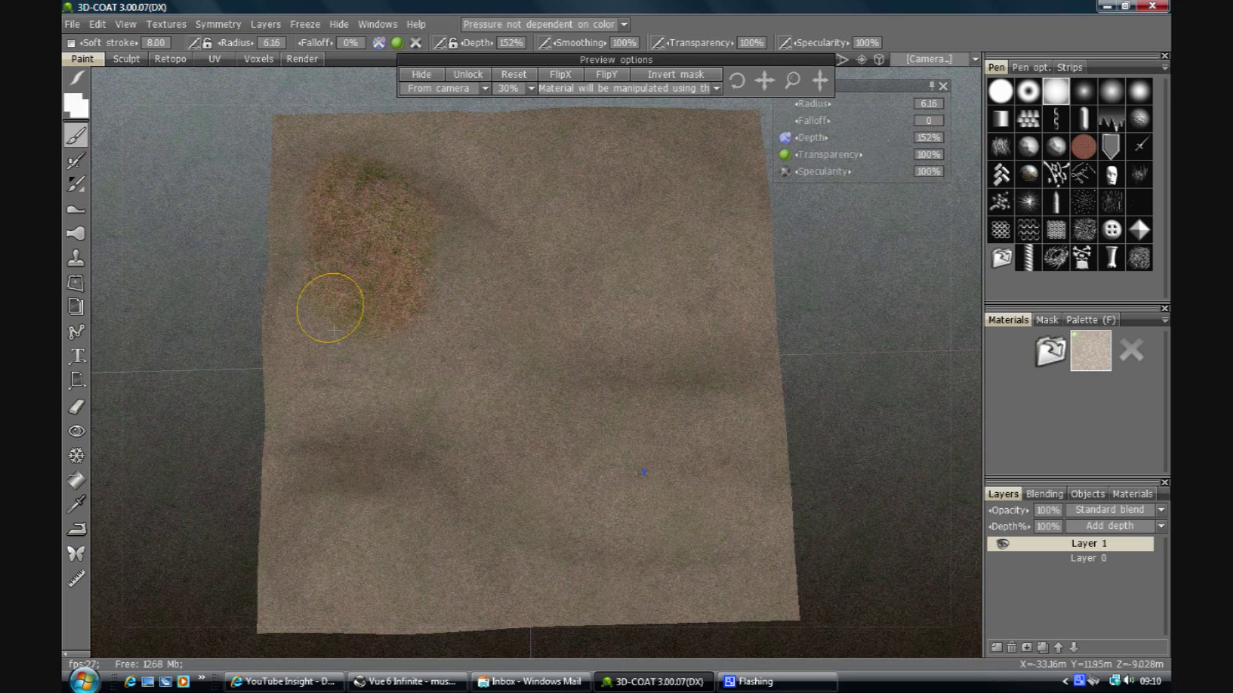
mouse_move(333, 331)
left_mouse_down()
mouse_move(358, 330)
mouse_move(434, 221)
mouse_move(381, 182)
left_mouse_up()
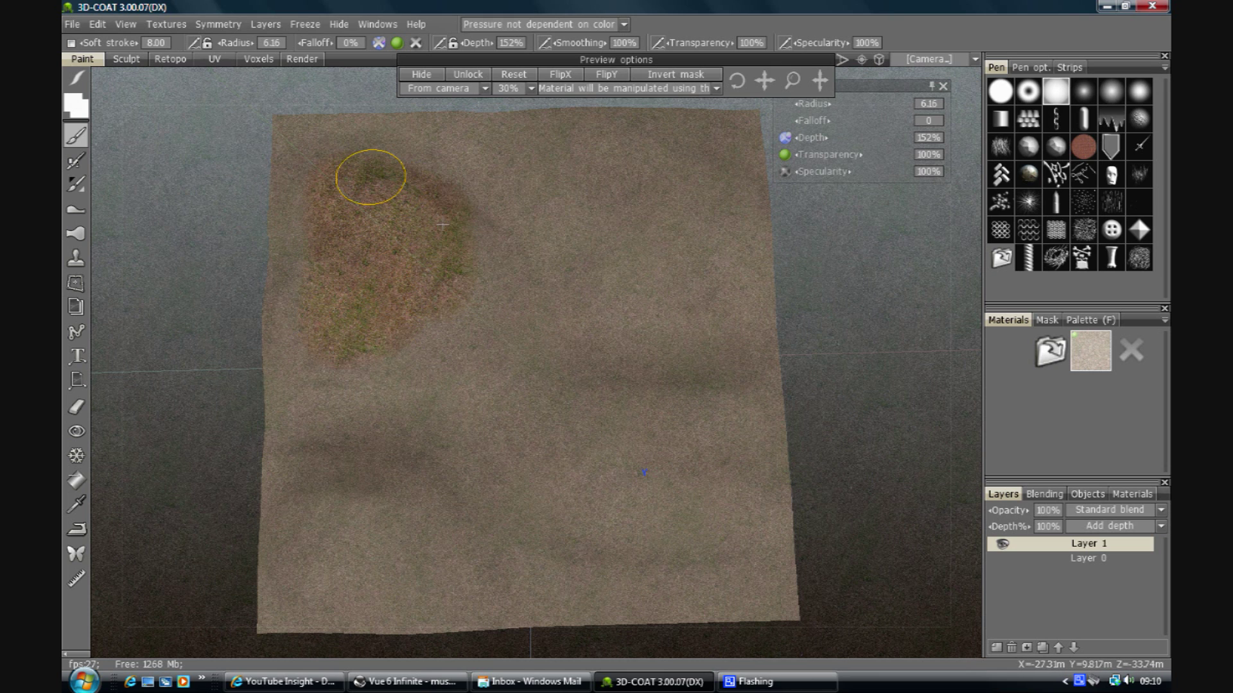
mouse_move(456, 272)
left_mouse_down()
mouse_move(345, 345)
mouse_move(398, 353)
mouse_move(495, 258)
mouse_move(404, 171)
left_mouse_up()
Paint a wide dirt patch at the lower right and a small one at lower left
mouse_move(578, 411)
left_mouse_down()
mouse_move(630, 418)
mouse_move(551, 473)
mouse_move(624, 489)
mouse_move(578, 454)
left_mouse_up()
mouse_move(626, 538)
left_mouse_down()
mouse_move(719, 504)
mouse_move(660, 449)
mouse_move(690, 375)
left_mouse_up()
mouse_move(555, 377)
left_mouse_down()
mouse_move(523, 454)
mouse_move(617, 490)
left_mouse_up()
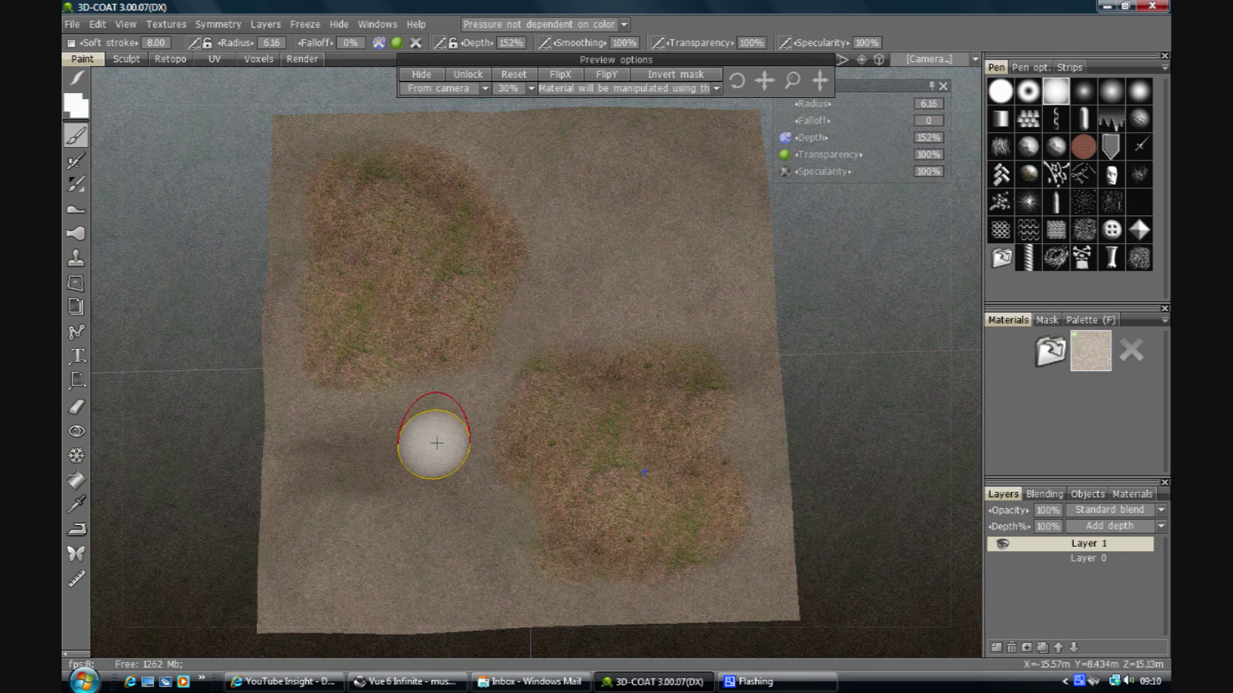
mouse_move(435, 441)
left_mouse_down()
mouse_move(364, 476)
mouse_move(362, 508)
mouse_move(404, 514)
left_mouse_up()
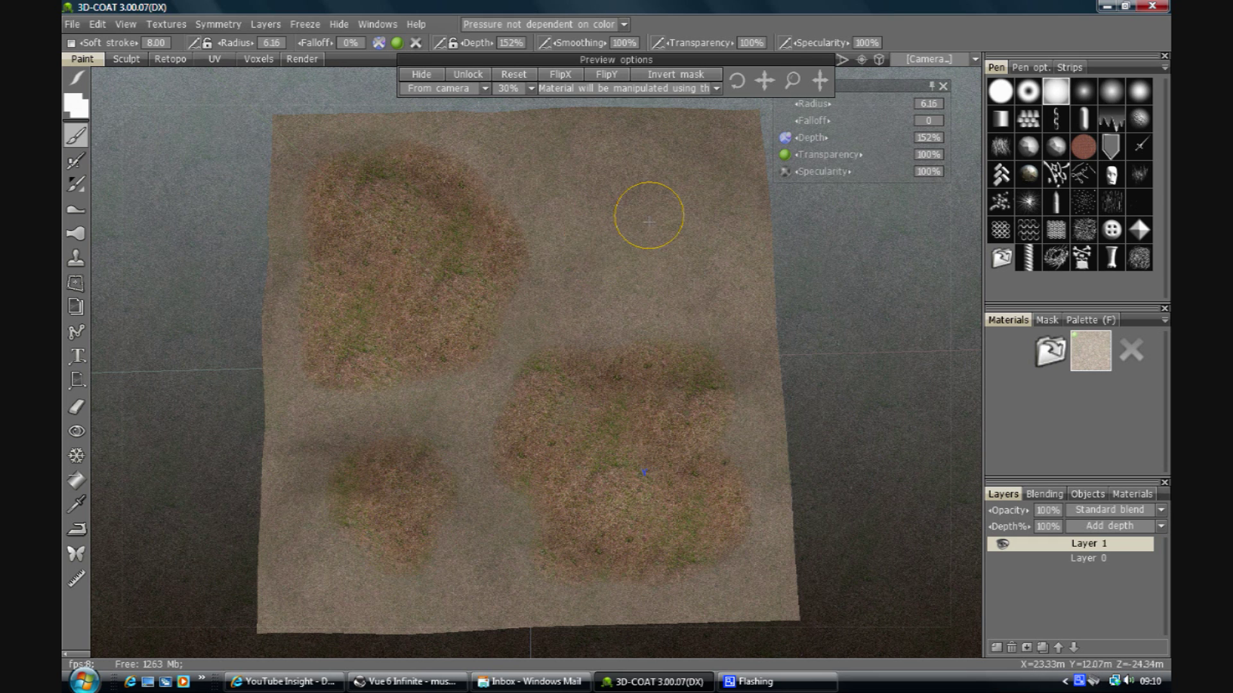
Paint dirt in the upper right and across the gap to join the upper patches
mouse_move(647, 214)
left_mouse_down()
mouse_move(664, 241)
mouse_move(650, 198)
left_mouse_up()
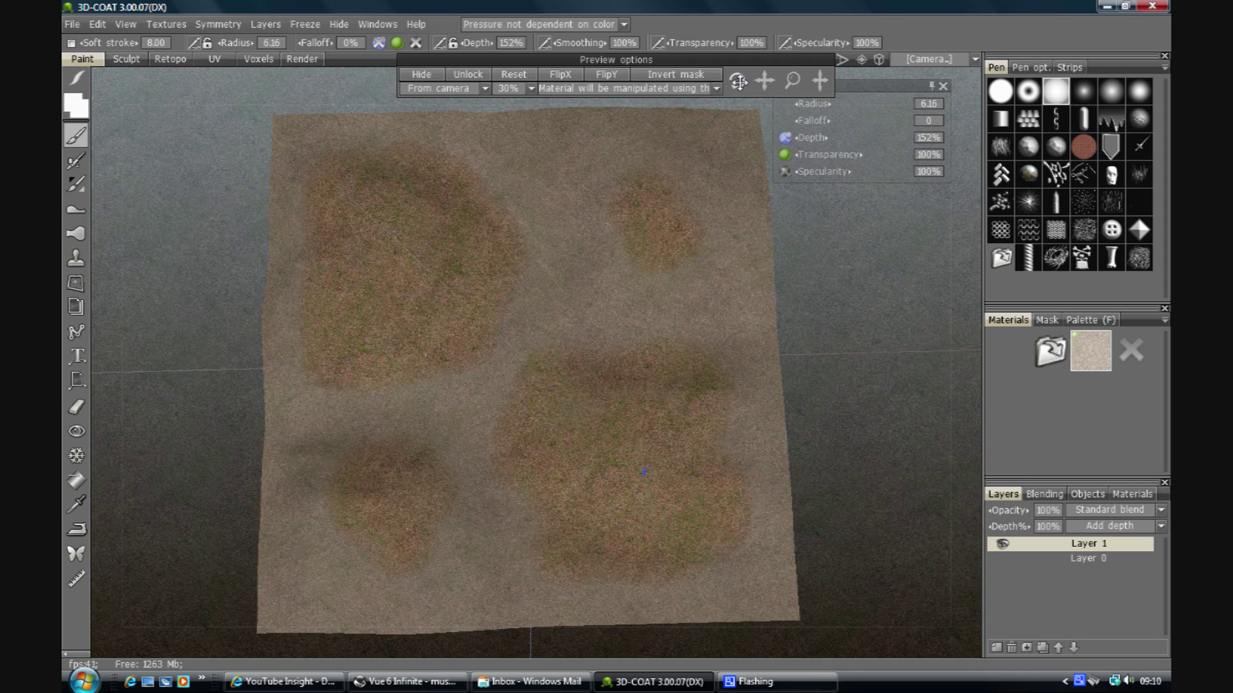
mouse_move(523, 233)
left_mouse_down()
mouse_move(552, 232)
mouse_move(552, 269)
mouse_move(630, 221)
mouse_move(523, 191)
left_mouse_up()
mouse_move(531, 278)
left_mouse_down()
mouse_move(523, 335)
mouse_move(652, 311)
mouse_move(618, 287)
mouse_move(469, 495)
mouse_move(468, 531)
mouse_move(514, 537)
mouse_move(404, 573)
mouse_move(330, 531)
mouse_move(321, 498)
mouse_move(305, 561)
mouse_move(569, 592)
mouse_move(660, 179)
mouse_move(610, 143)
mouse_move(714, 160)
mouse_move(721, 262)
mouse_move(717, 205)
left_mouse_up()
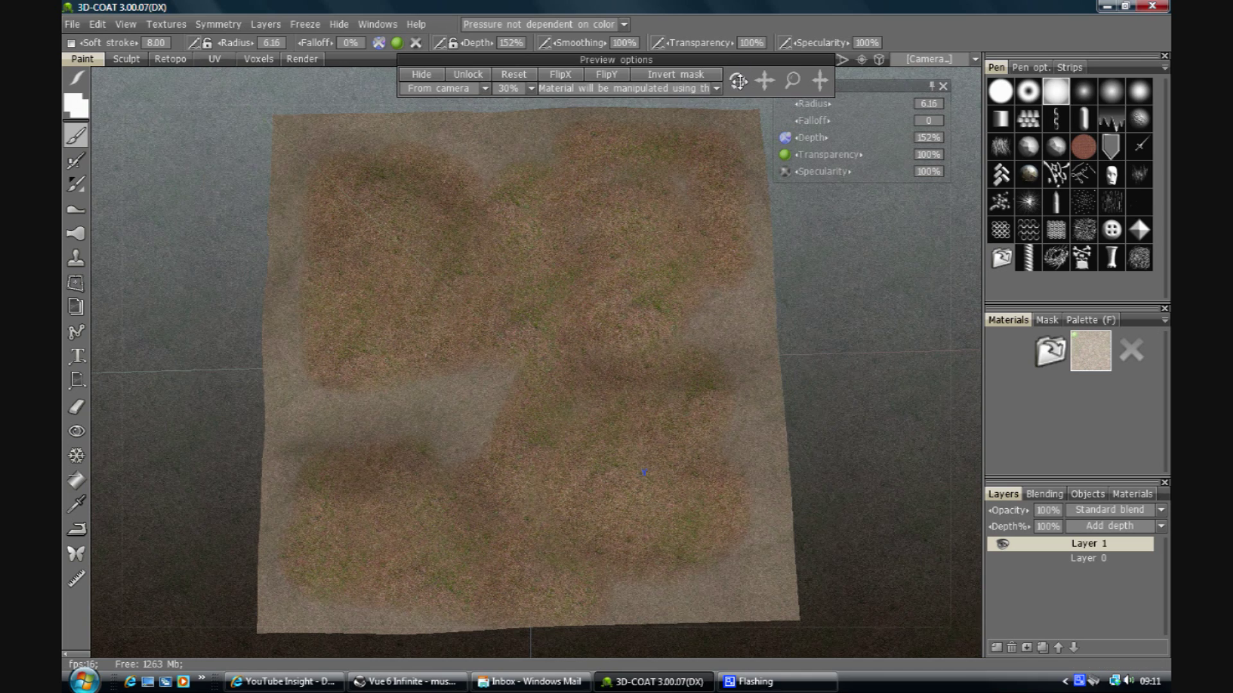
Paint dirt over the bare lower left, right edge, left edge and bottom strip
mouse_move(487, 432)
left_mouse_down()
mouse_move(434, 416)
mouse_move(448, 395)
mouse_move(316, 412)
mouse_move(282, 345)
mouse_move(282, 134)
mouse_move(606, 130)
mouse_move(470, 145)
mouse_move(461, 158)
mouse_move(657, 275)
mouse_move(758, 419)
mouse_move(725, 458)
mouse_move(741, 496)
mouse_move(728, 530)
mouse_move(684, 572)
mouse_move(604, 586)
left_mouse_up()
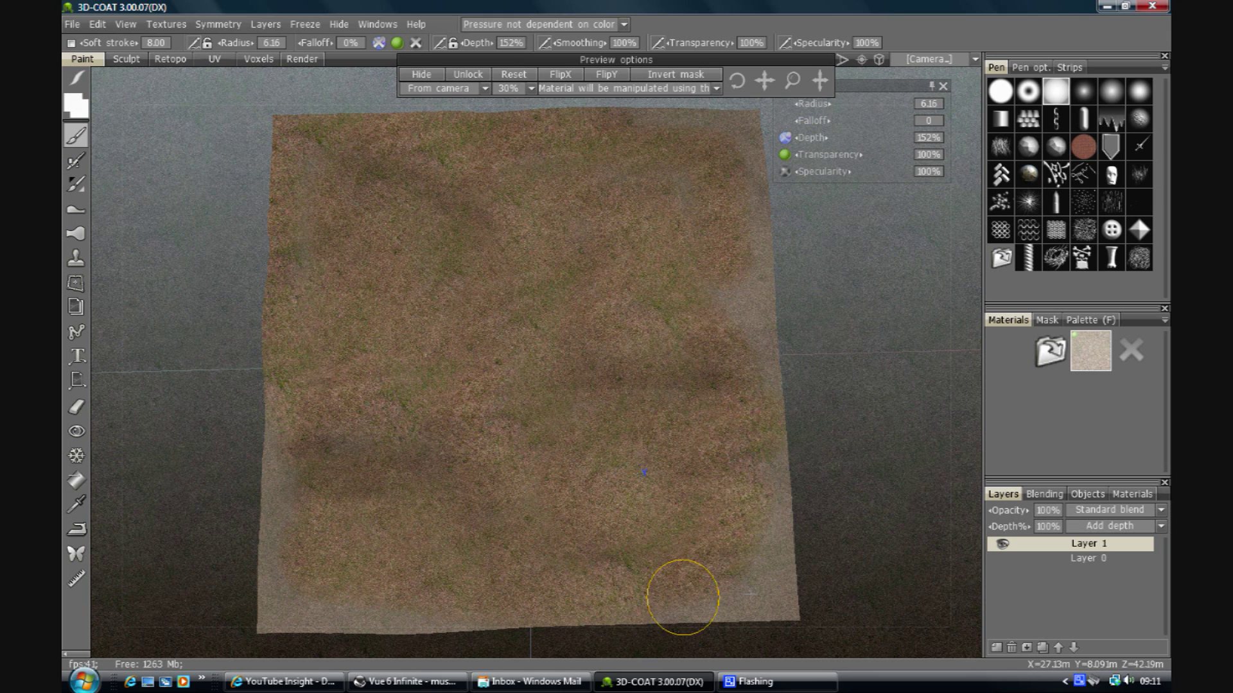
mouse_move(682, 597)
left_mouse_down()
mouse_move(764, 591)
mouse_move(745, 126)
left_mouse_up()
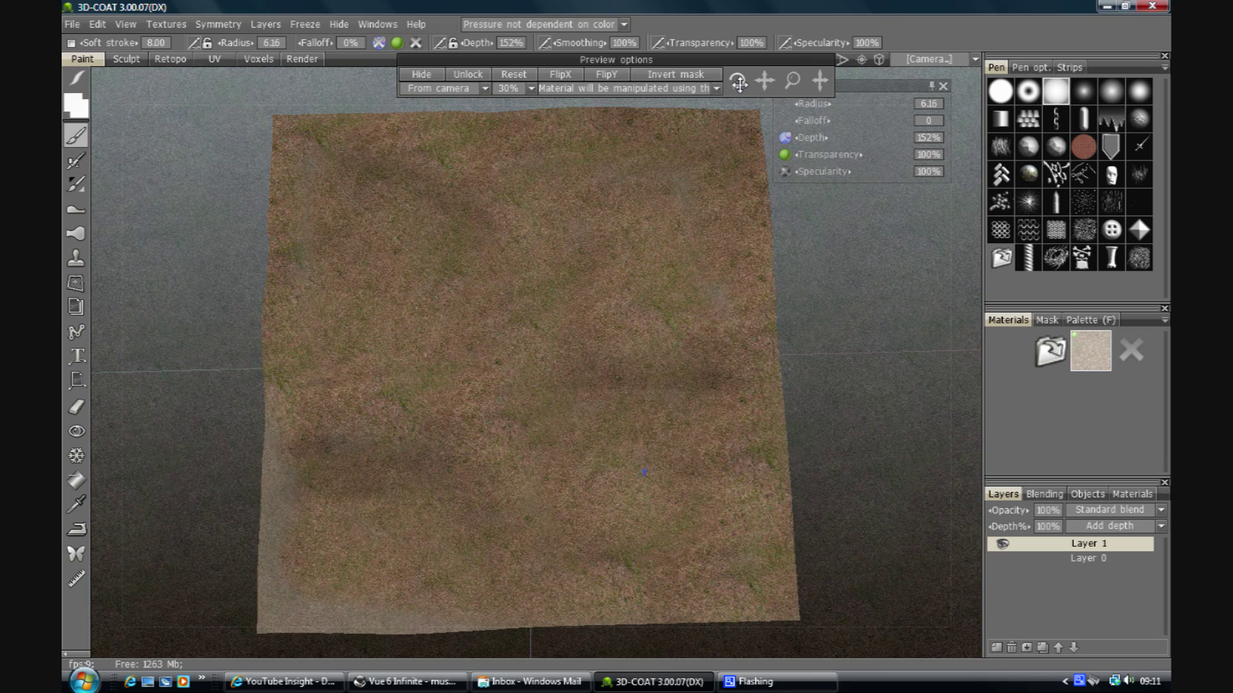
mouse_move(711, 131)
left_mouse_down()
mouse_move(296, 385)
mouse_move(304, 549)
mouse_move(282, 560)
mouse_move(271, 476)
mouse_move(280, 386)
mouse_move(321, 377)
left_mouse_up()
mouse_move(289, 505)
left_mouse_down()
mouse_move(298, 591)
mouse_move(512, 611)
mouse_move(696, 592)
mouse_move(698, 160)
left_mouse_up()
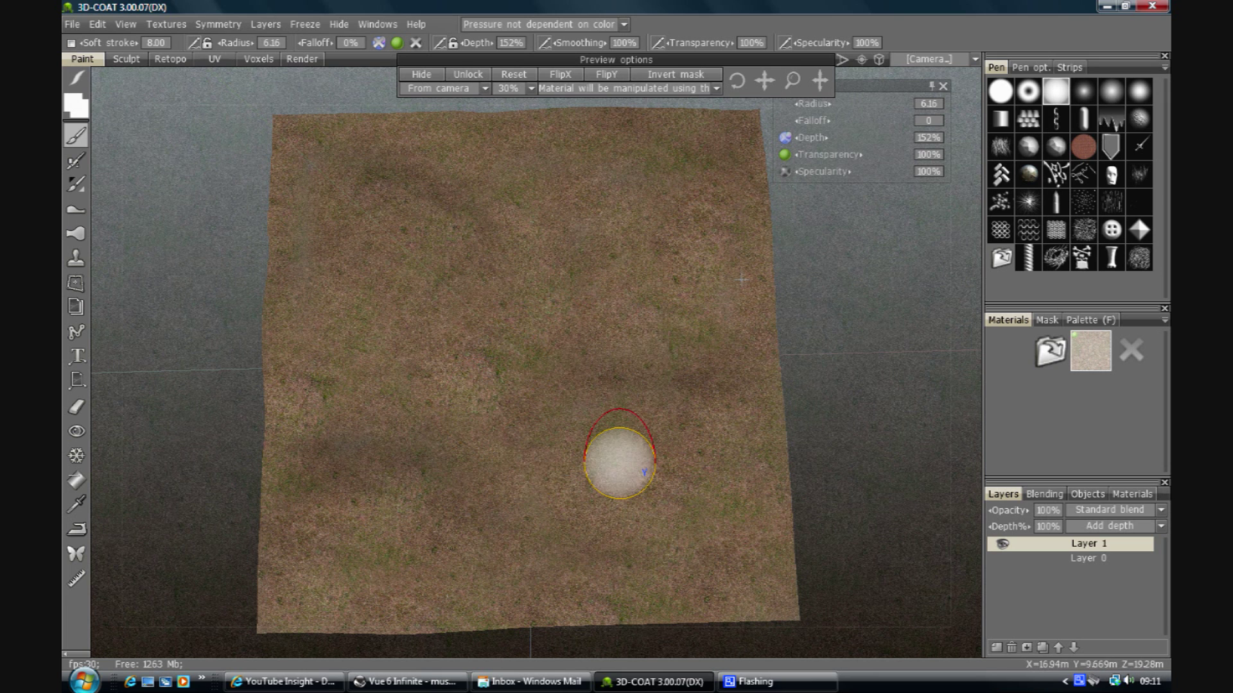
Clear the preview, inspect the dirt terrain in perspective and top-down, then start a new material
left_click(1134, 352)
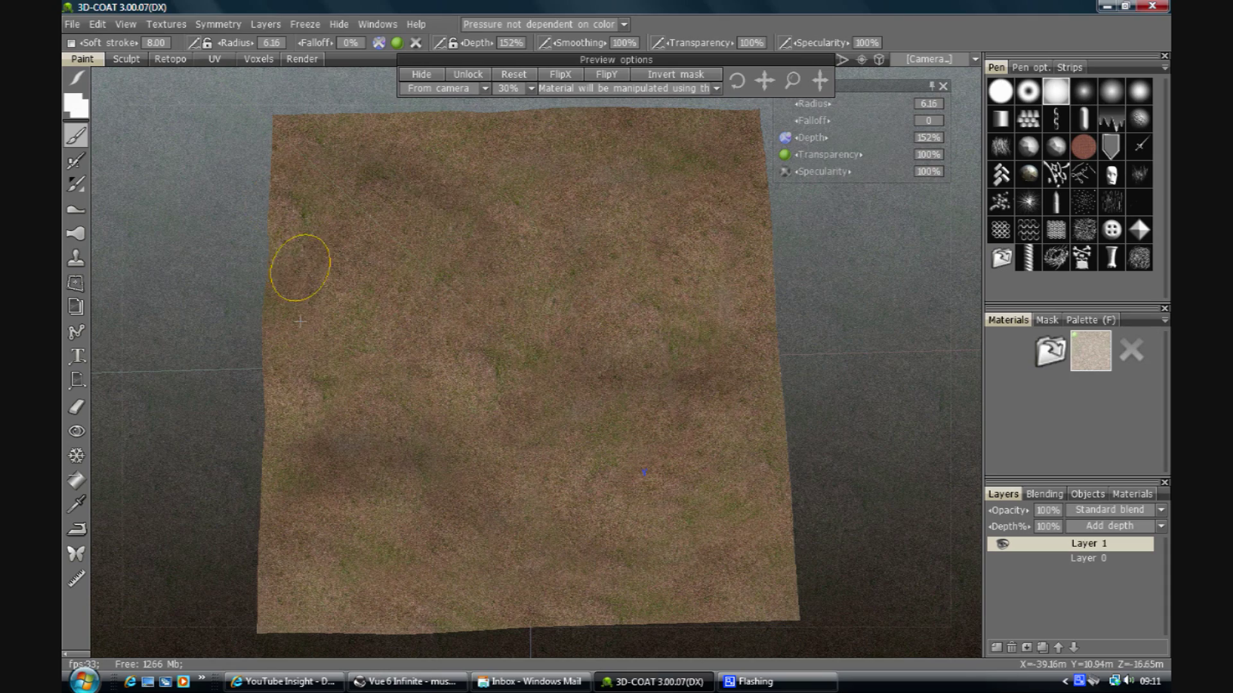
mouse_move(366, 507)
middle_mouse_down()
mouse_move(276, 609)
mouse_move(270, 488)
mouse_move(179, 545)
mouse_move(145, 511)
mouse_move(163, 530)
mouse_move(295, 507)
middle_mouse_up()
left_click(1142, 350)
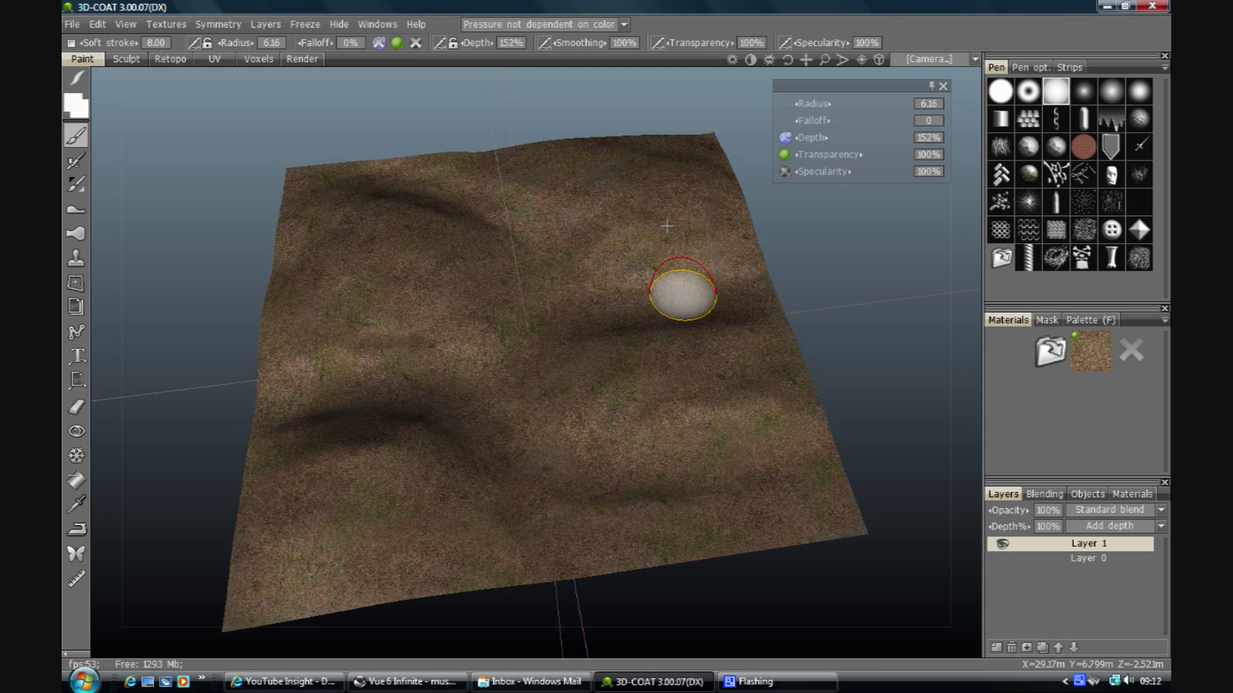
left_click_drag(644, 115, 644, 215)
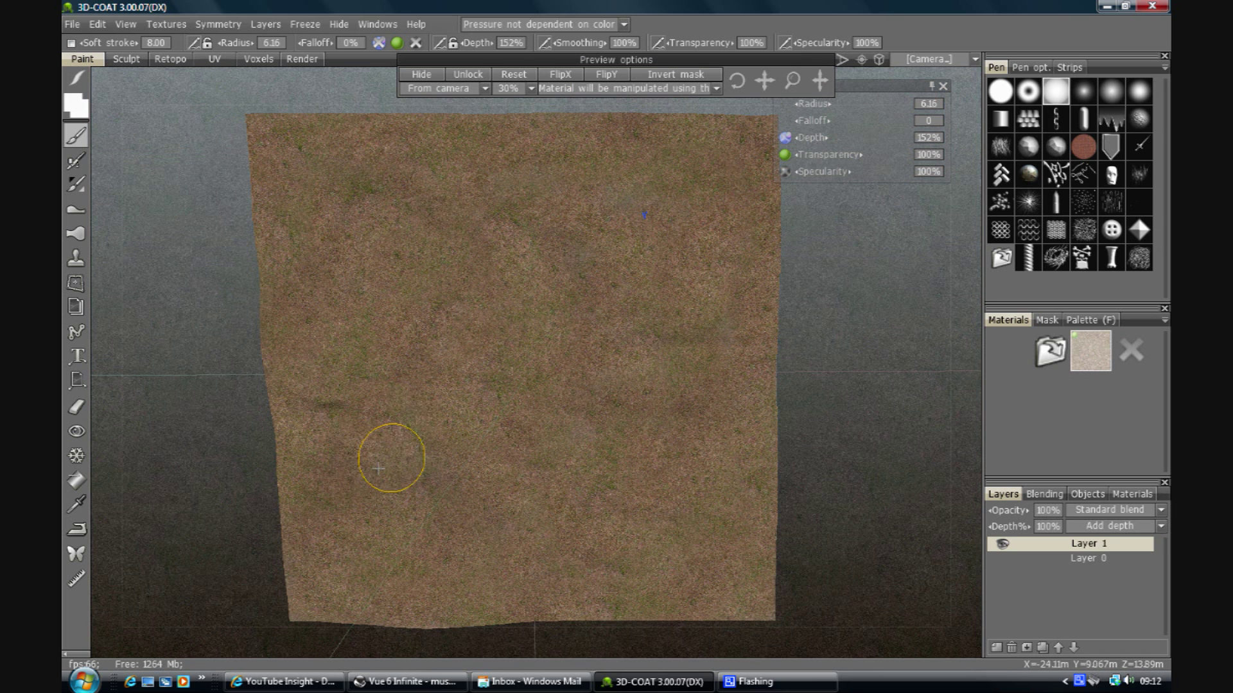
left_click(1138, 357)
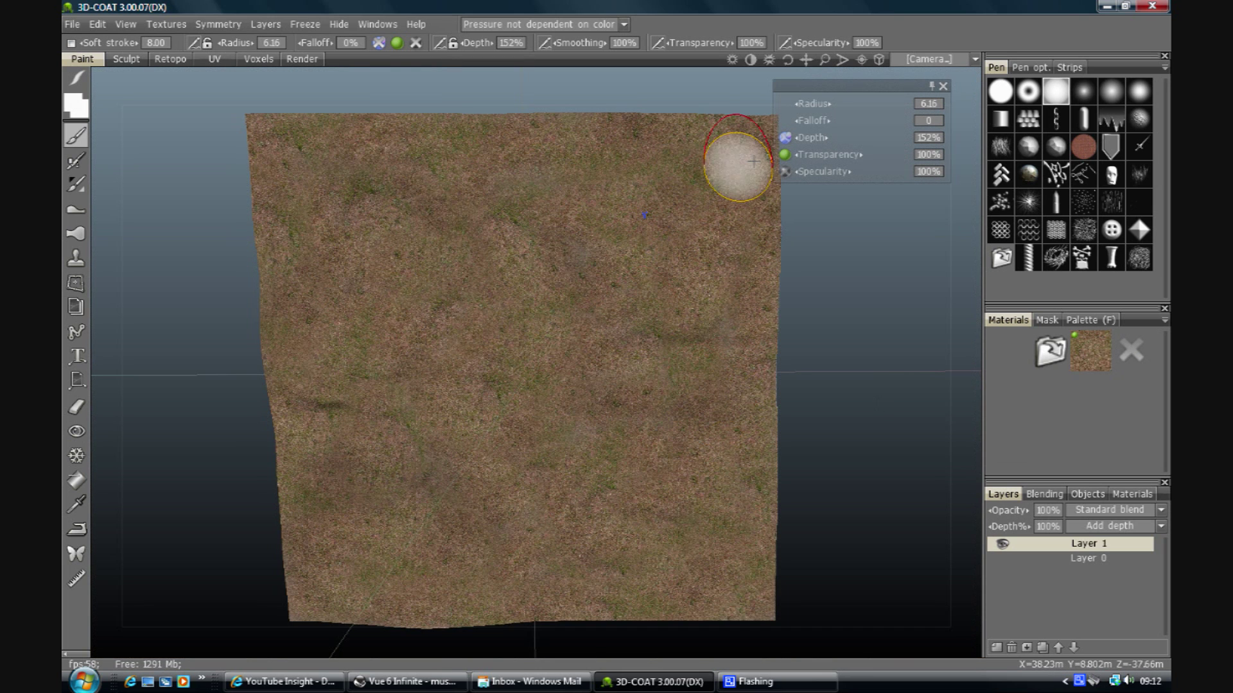
left_click(1056, 356)
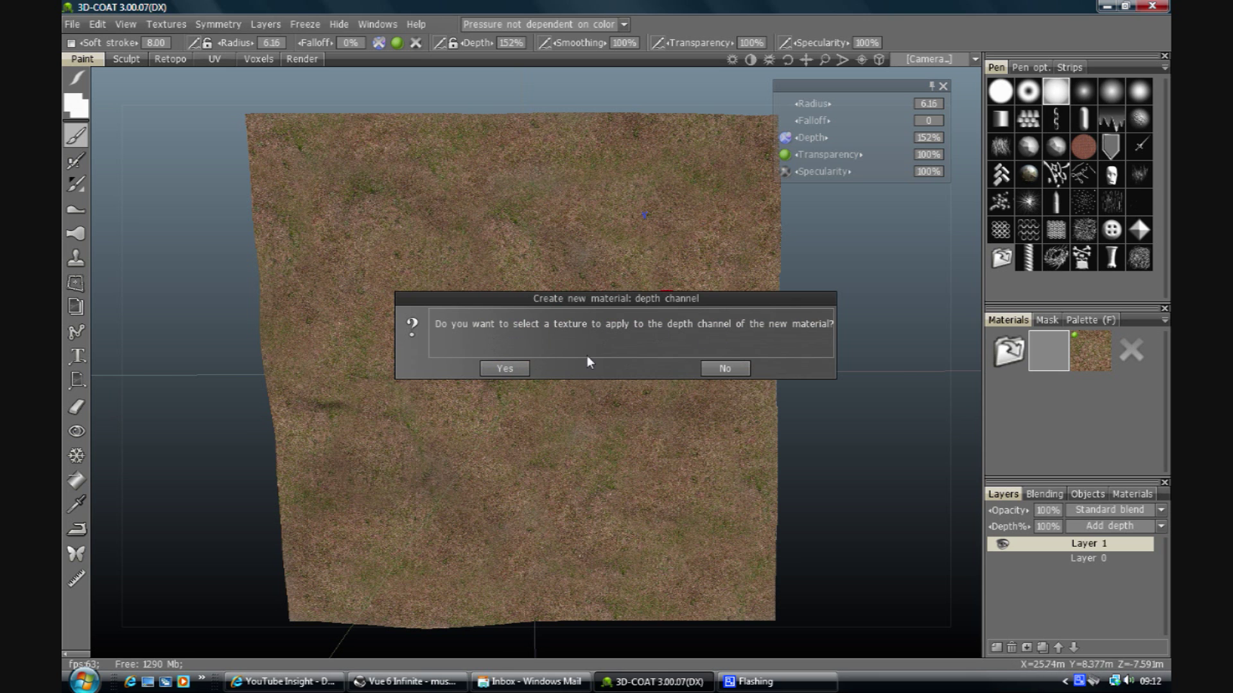
Build the grass material with amazingtexturesV2002 as diffuse, skipping depth and specular textures
left_click(724, 368)
left_click(505, 368)
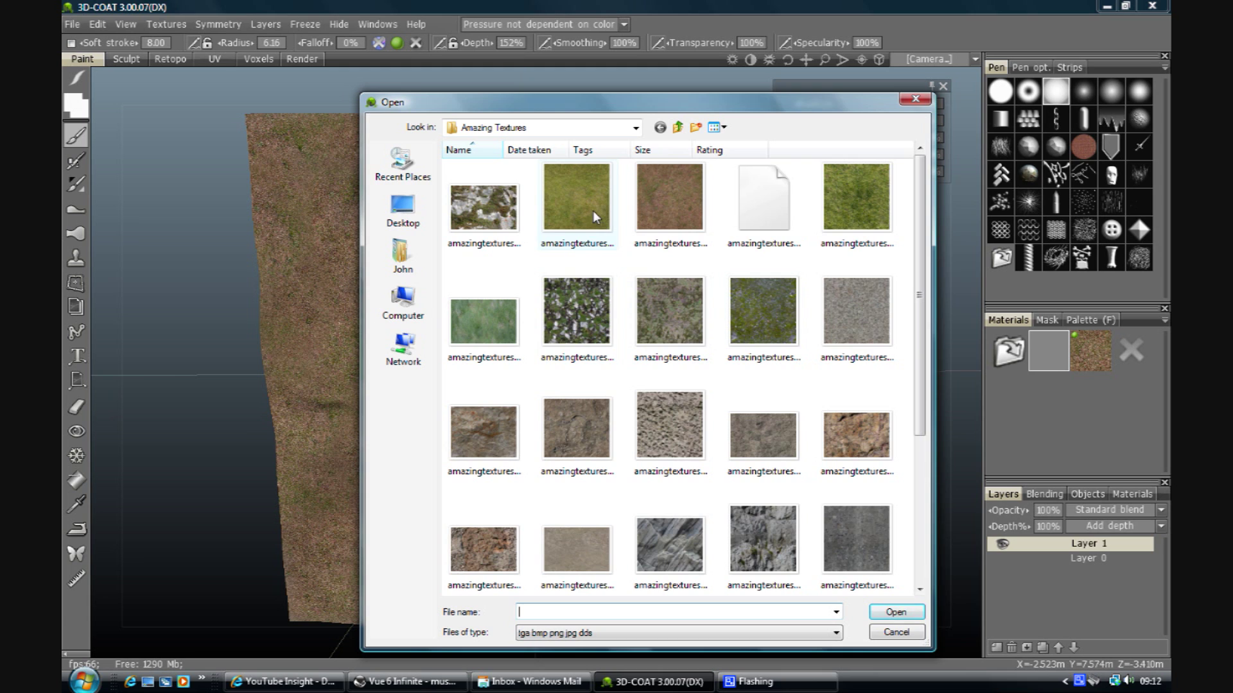
left_click(845, 216)
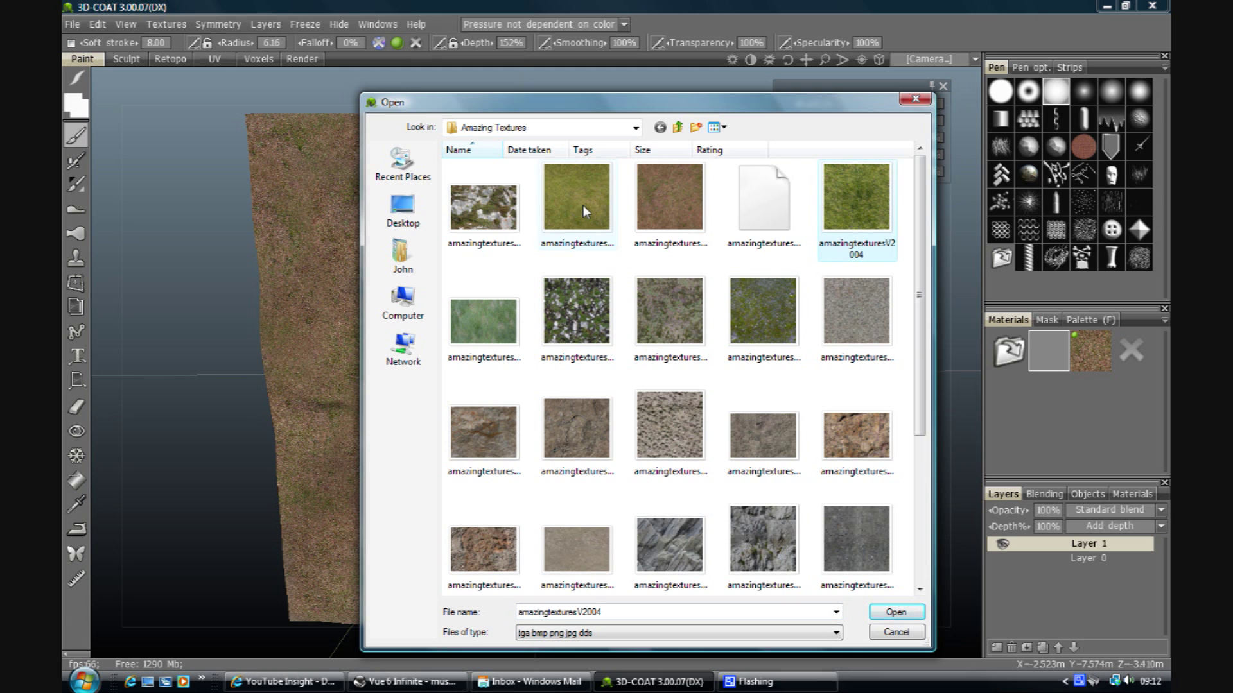
left_click(584, 206)
left_click(845, 217)
left_click(577, 212)
double_click(576, 212)
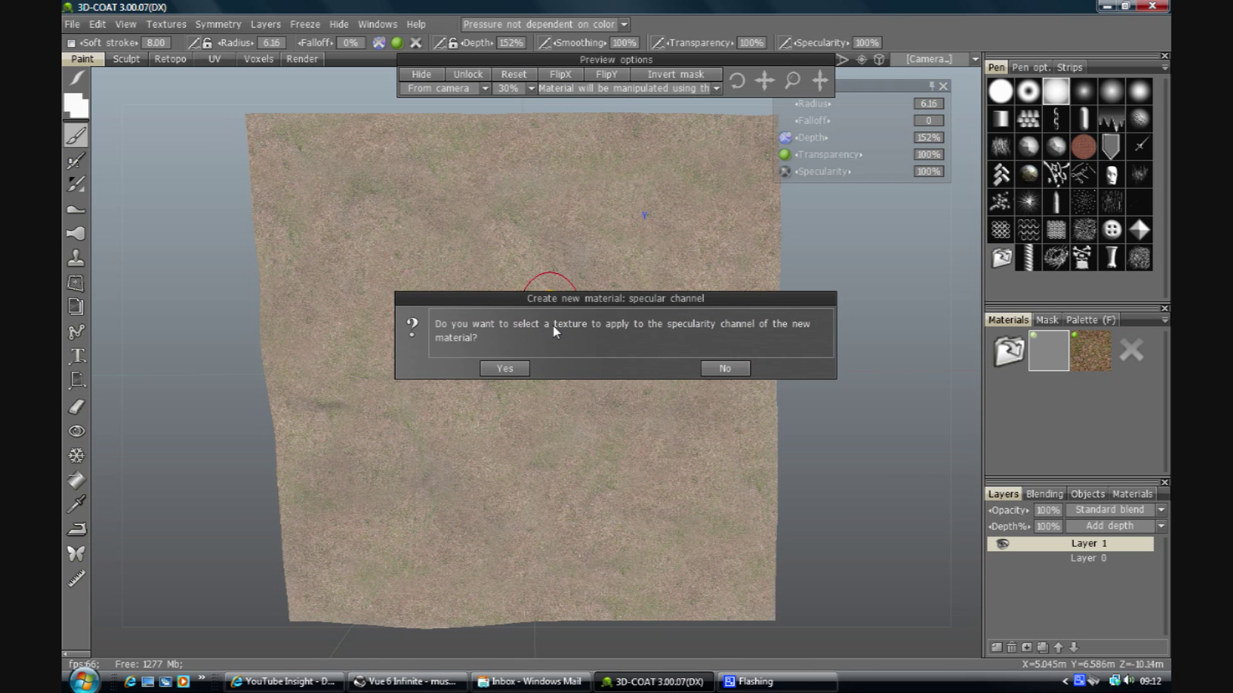
left_click(732, 368)
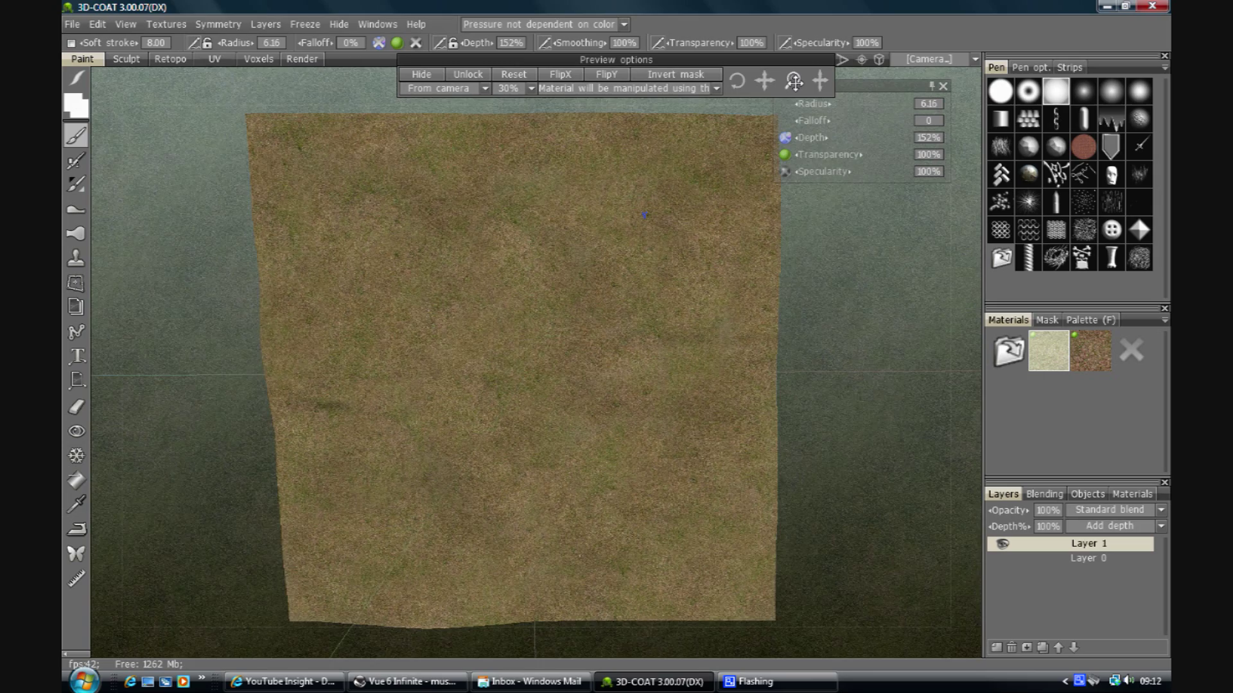
Rescale the grass material preview and switch to the Camera Top view
left_click_drag(793, 82, 779, 84)
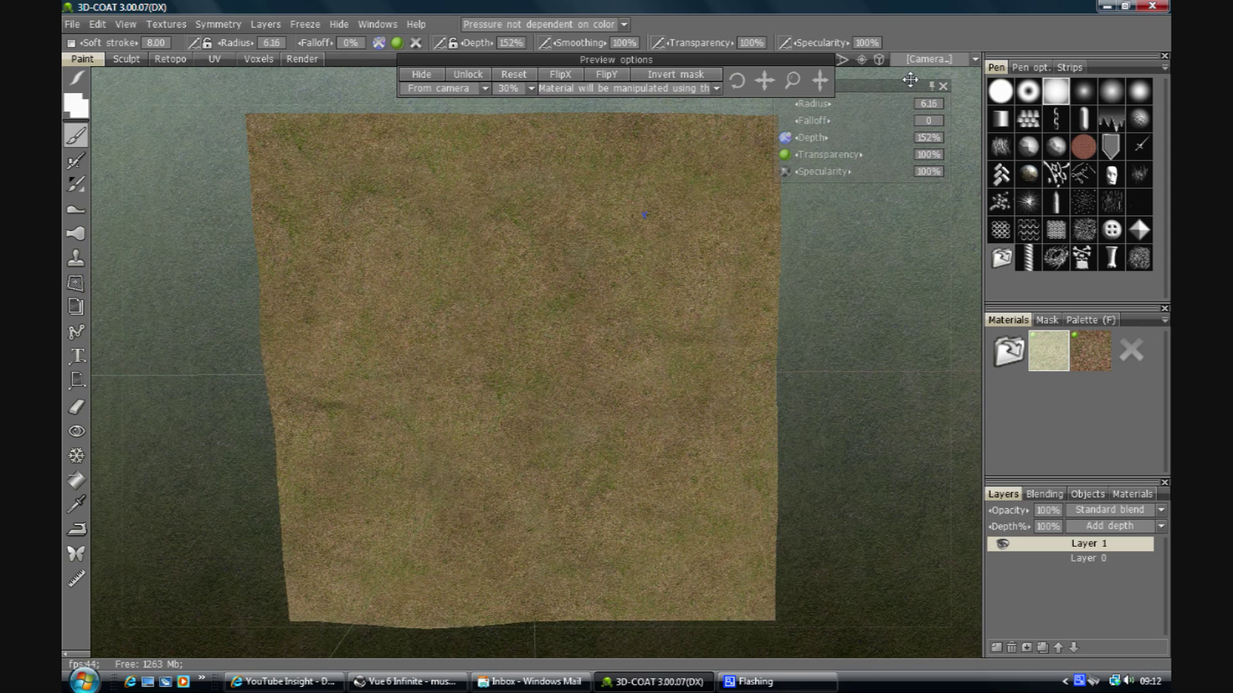
left_click(930, 60)
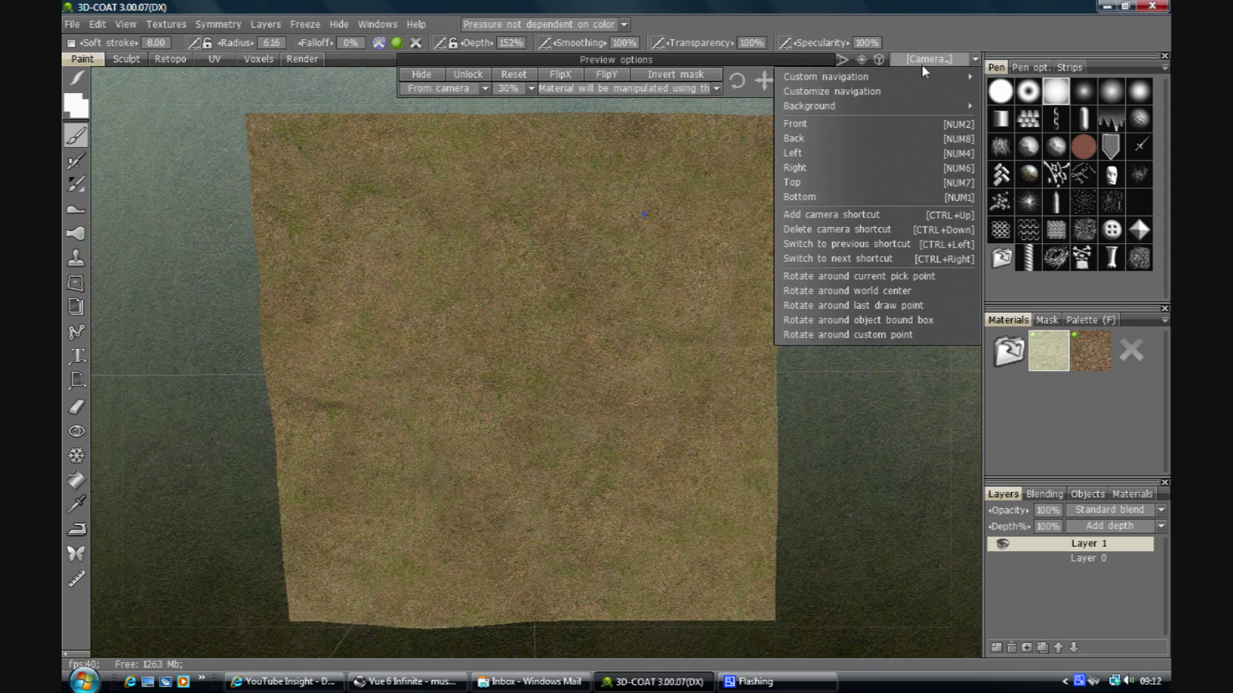
left_click(825, 180)
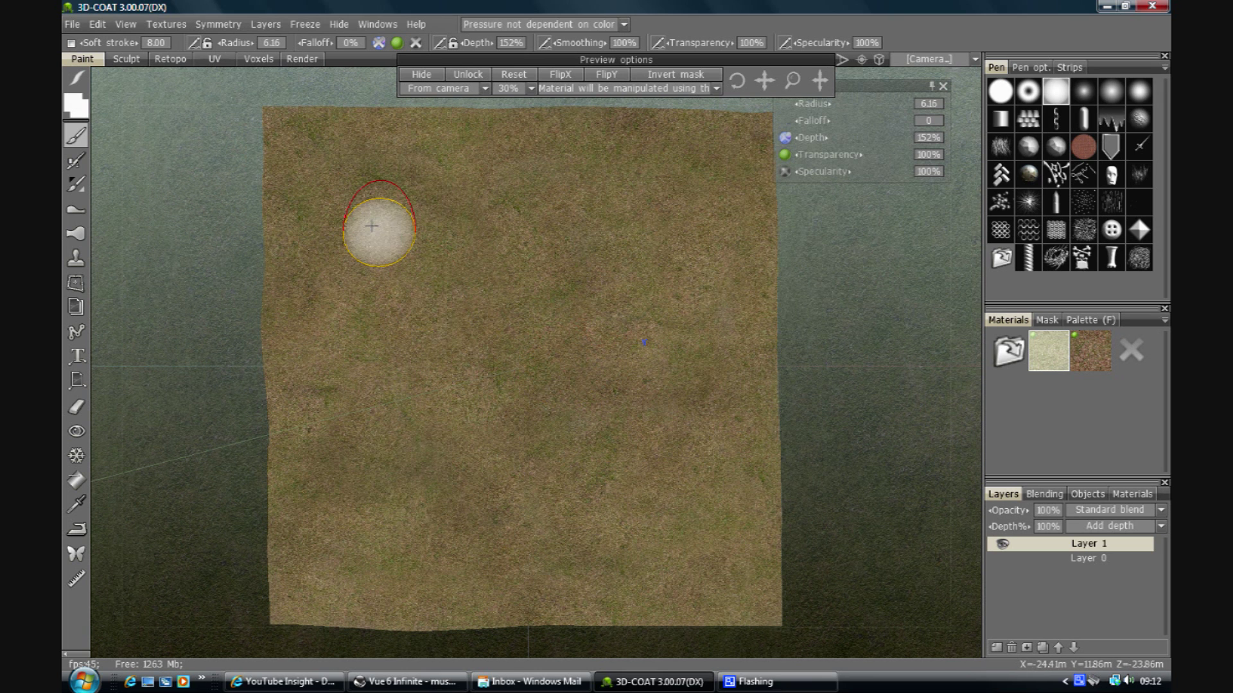
Paint grass at the upper left, down the left, lower left, top centre and right
mouse_move(360, 227)
left_mouse_down()
mouse_move(349, 294)
mouse_move(415, 267)
mouse_move(417, 229)
left_mouse_up()
left_click(1127, 348)
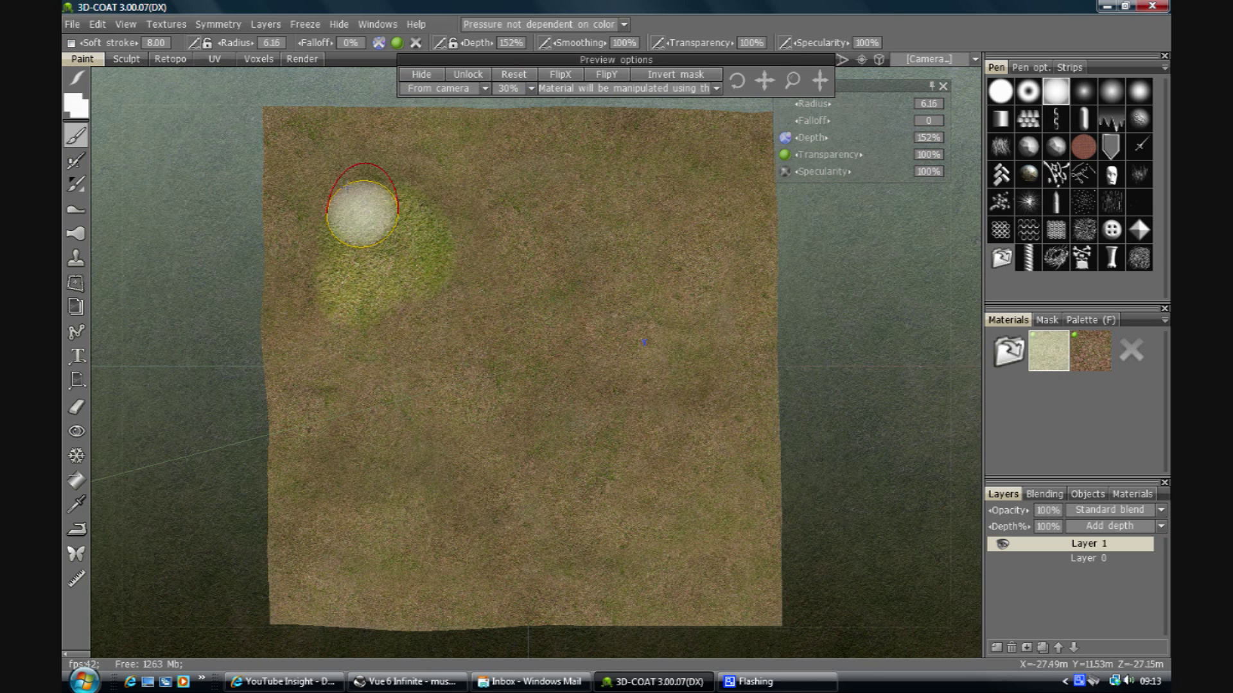
mouse_move(319, 164)
left_mouse_down()
mouse_move(395, 228)
mouse_move(417, 270)
mouse_move(359, 328)
mouse_move(305, 318)
left_mouse_up()
mouse_move(321, 450)
left_mouse_down()
mouse_move(394, 442)
mouse_move(330, 479)
mouse_move(317, 530)
mouse_move(397, 567)
mouse_move(442, 564)
mouse_move(372, 544)
mouse_move(370, 505)
mouse_move(411, 473)
mouse_move(439, 530)
mouse_move(486, 577)
mouse_move(330, 583)
mouse_move(317, 577)
mouse_move(560, 434)
mouse_move(617, 484)
mouse_move(709, 492)
mouse_move(575, 420)
mouse_move(742, 417)
mouse_move(713, 452)
mouse_move(662, 471)
mouse_move(665, 503)
mouse_move(719, 525)
left_mouse_up()
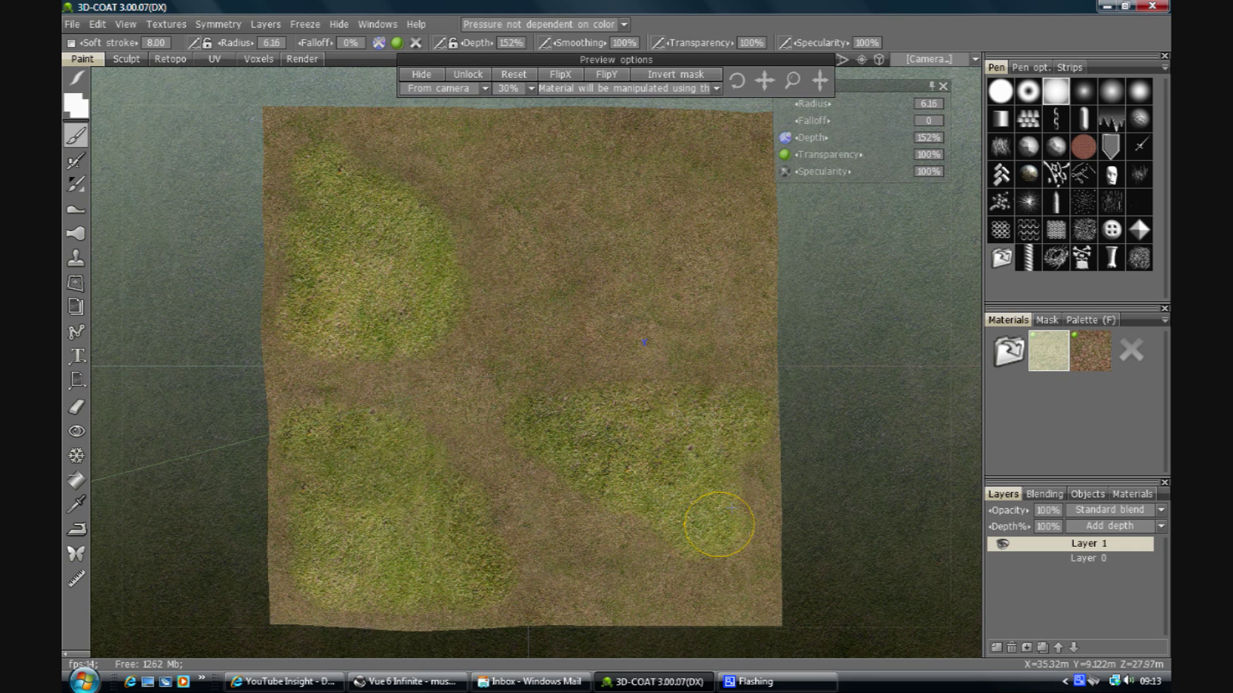
left_click_drag(527, 200, 482, 152)
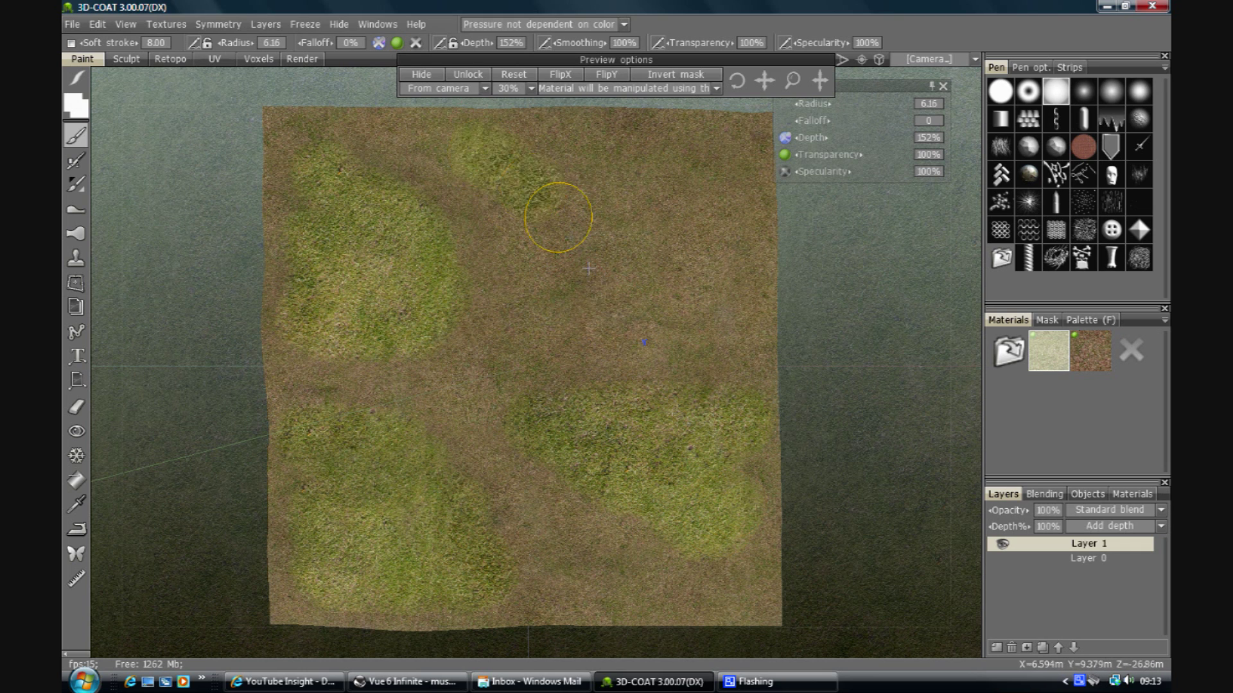
mouse_move(589, 268)
left_mouse_down()
mouse_move(712, 281)
mouse_move(728, 260)
mouse_move(653, 251)
mouse_move(723, 200)
mouse_move(612, 191)
mouse_move(589, 173)
mouse_move(726, 159)
mouse_move(530, 152)
left_mouse_up()
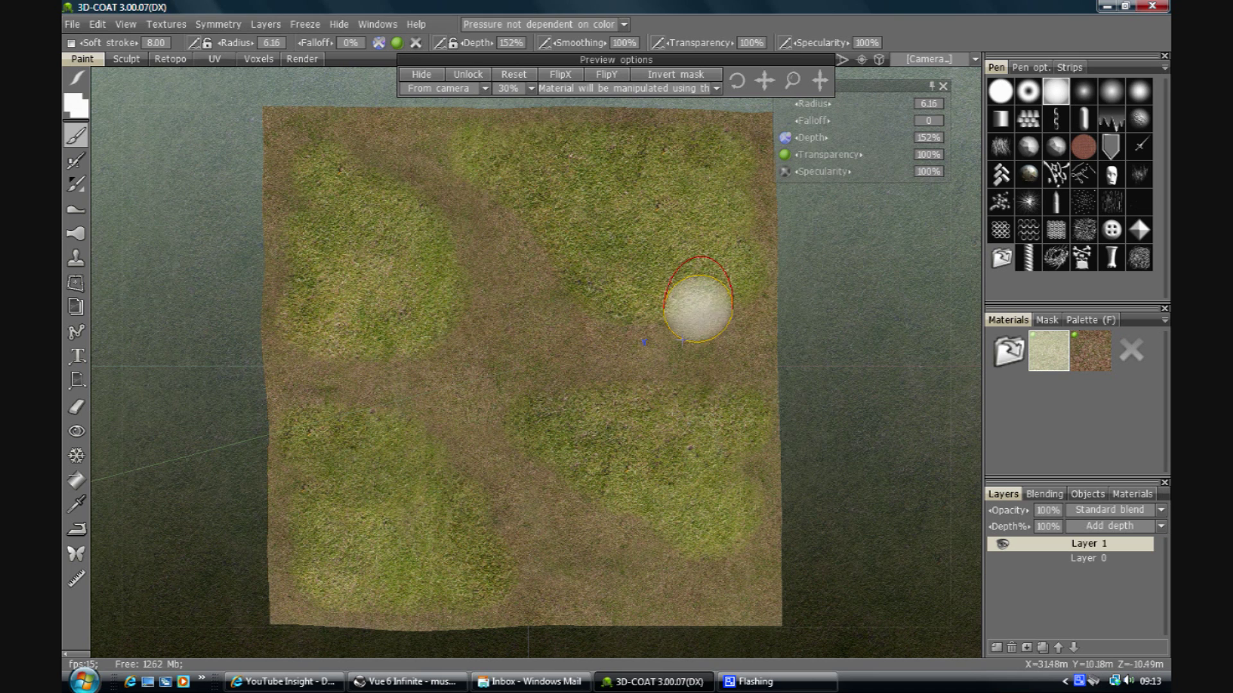